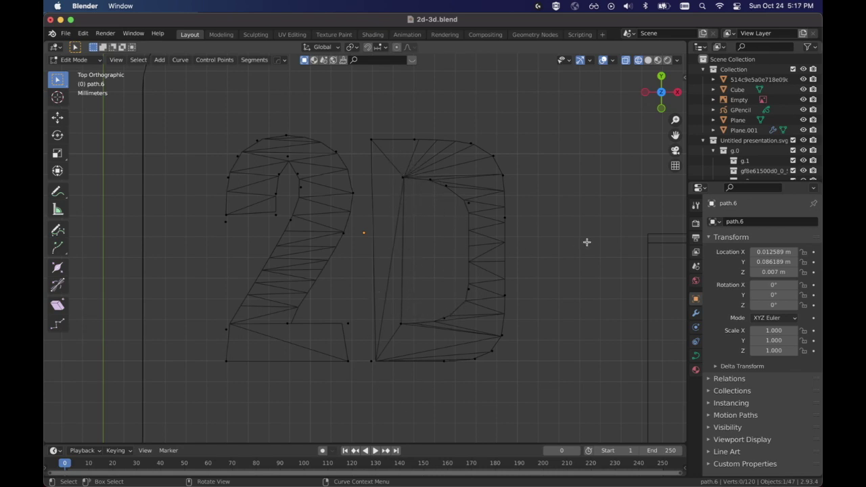
- Switch the viewport to Material Preview shading to show the whole 2D/3D workflow diagram with its material colours
{"action": "left_click", "coordinate": [656, 60]}
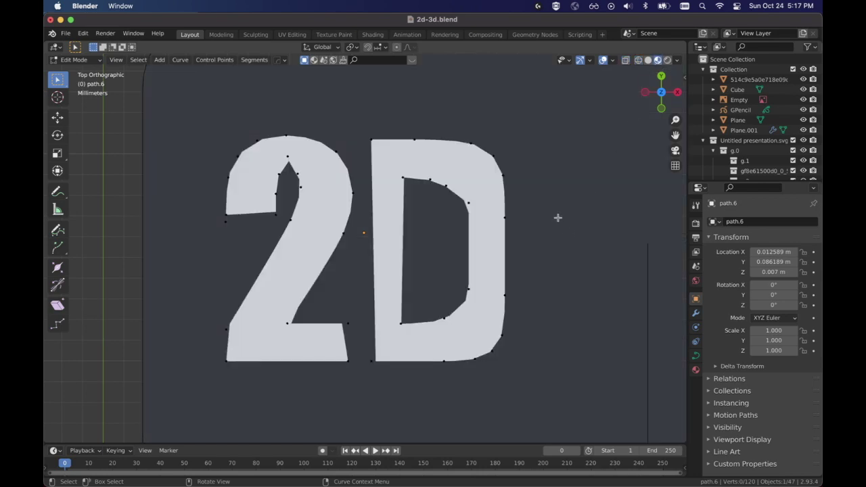
{"action": "scroll", "coordinate": [559, 219], "scroll_direction": "down", "scroll_amount": 5}
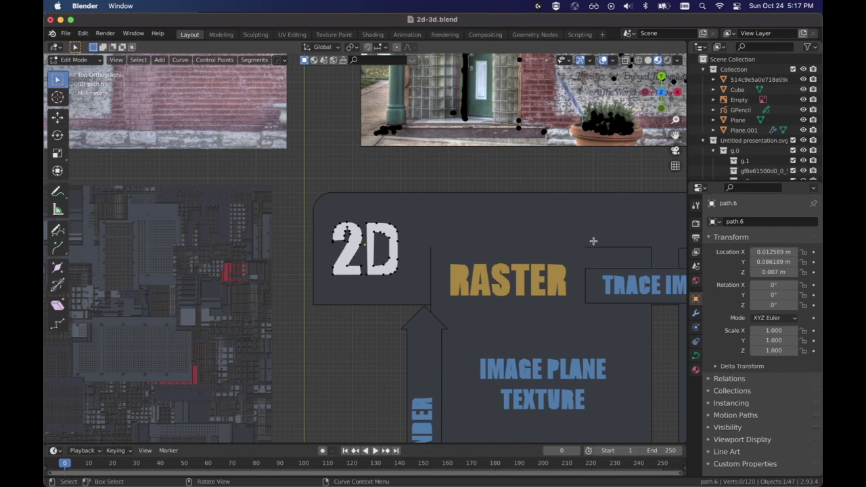
{"action": "middle_click_drag", "start_coordinate": [593, 241], "coordinate": [453, 178], "text": "shift"}
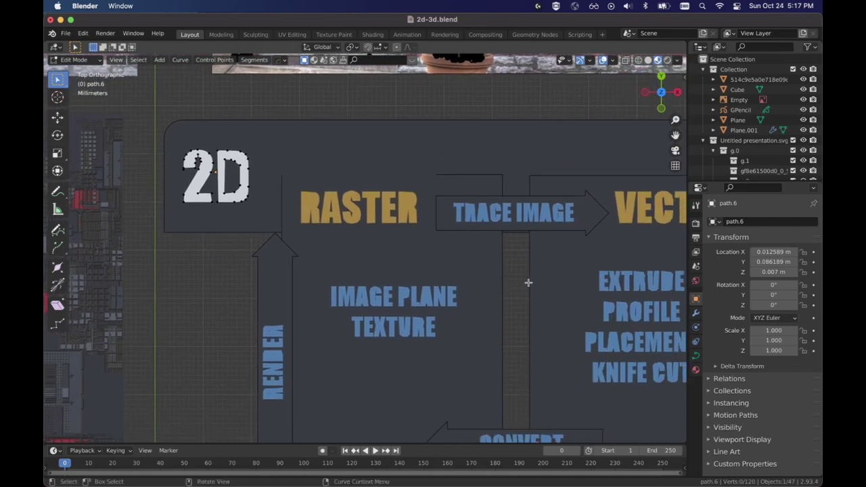
{"action": "scroll", "coordinate": [529, 283], "scroll_direction": "down", "scroll_amount": 4}
{"action": "scroll", "coordinate": [651, 294], "scroll_direction": "up", "scroll_amount": 2}
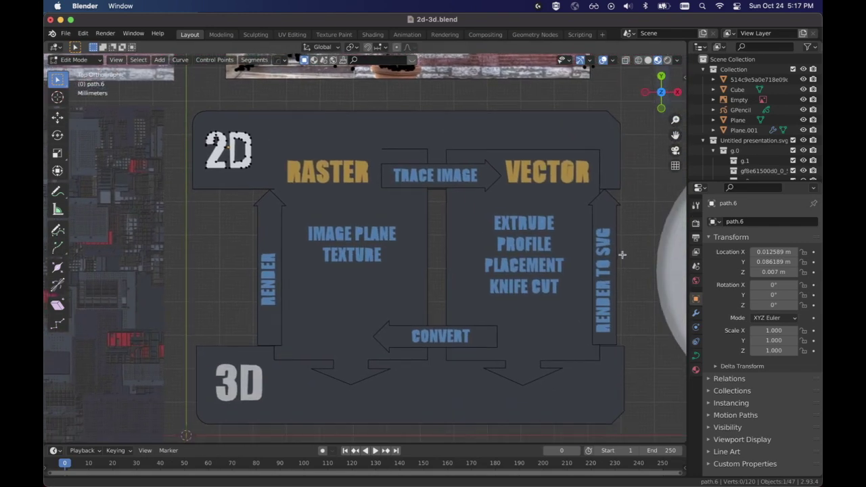
- Examine the layers of the 2D/3D workflow diagram from low oblique angles and from the orthographic top view
{"action": "middle_click_drag", "start_coordinate": [637, 328], "coordinate": [640, 234]}
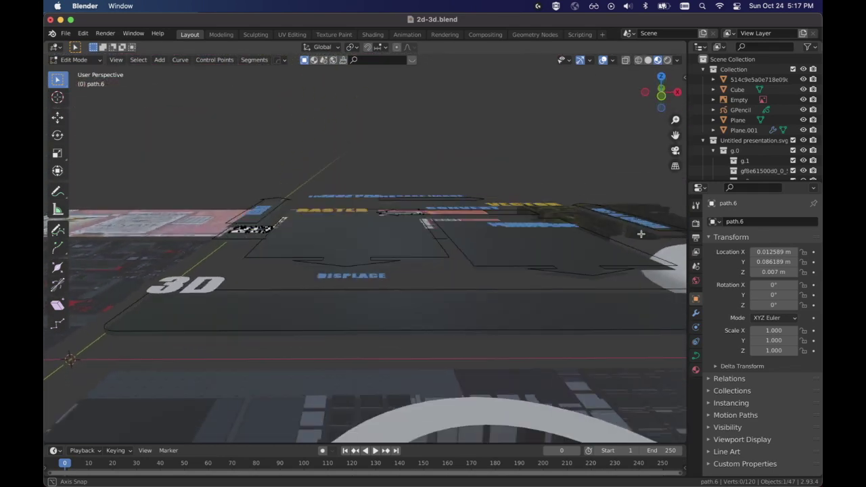
{"action": "scroll", "coordinate": [399, 281], "scroll_direction": "up", "scroll_amount": 3}
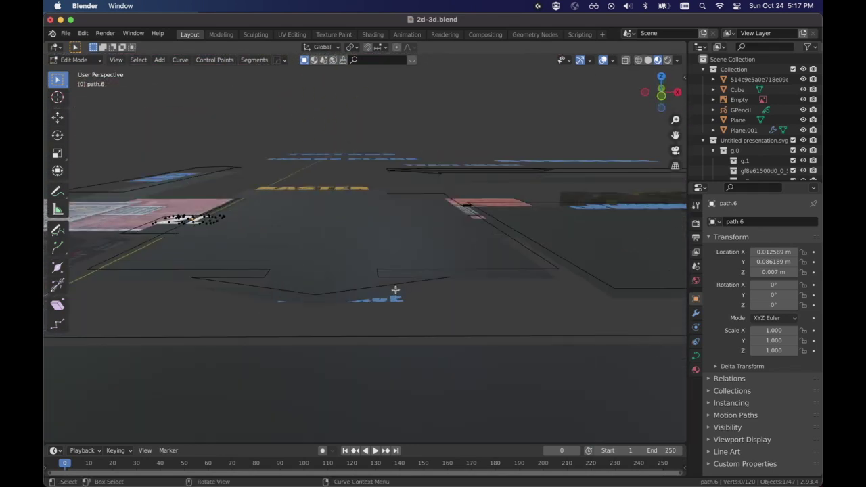
{"action": "middle_click_drag", "start_coordinate": [240, 305], "coordinate": [399, 322], "text": "shift"}
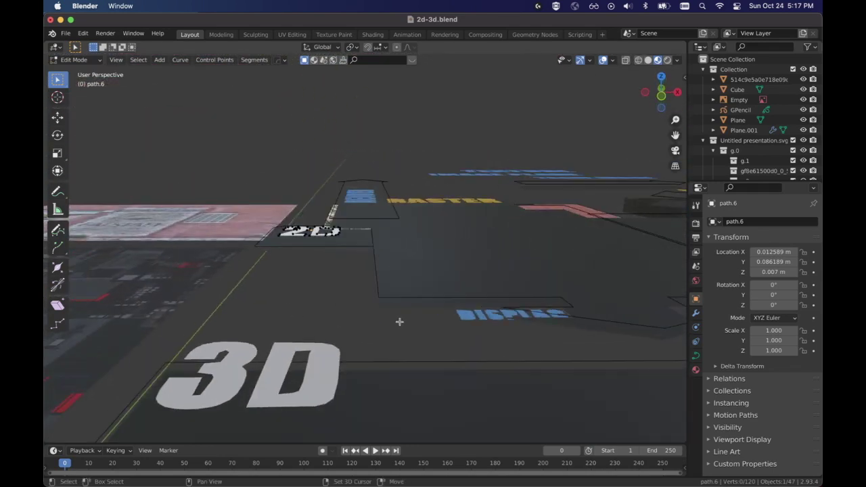
{"action": "middle_click_drag", "start_coordinate": [349, 272], "coordinate": [336, 257]}
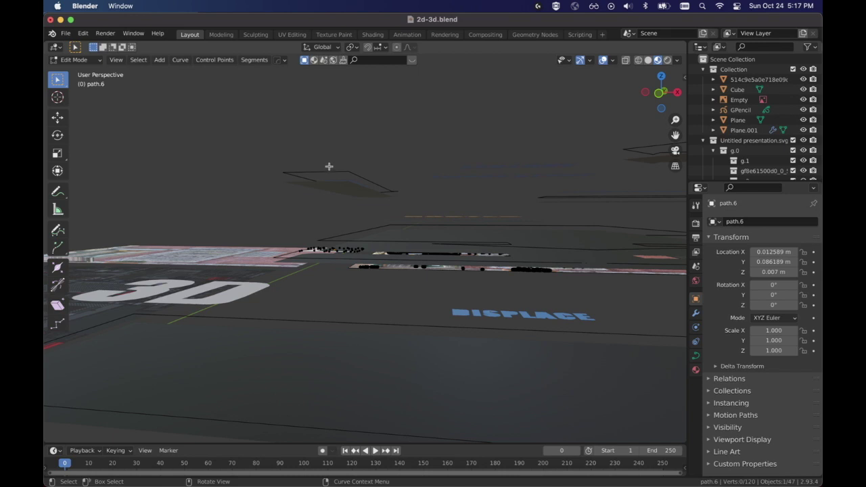
{"action": "middle_click_drag", "start_coordinate": [329, 166], "coordinate": [342, 256]}
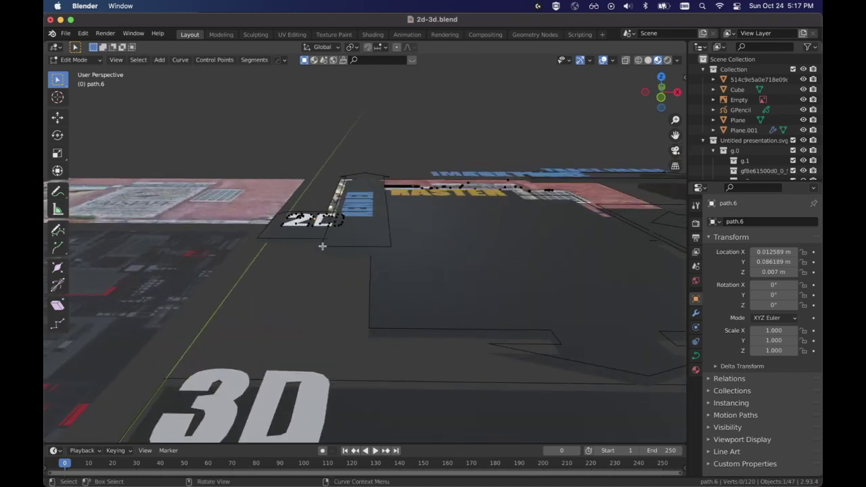
{"action": "middle_click_drag", "start_coordinate": [393, 248], "coordinate": [392, 267]}
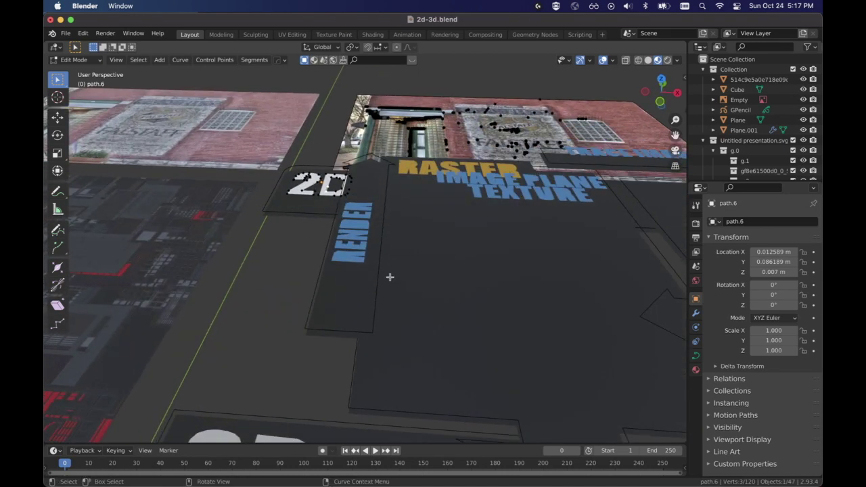
{"action": "key", "text": "KP_7"}
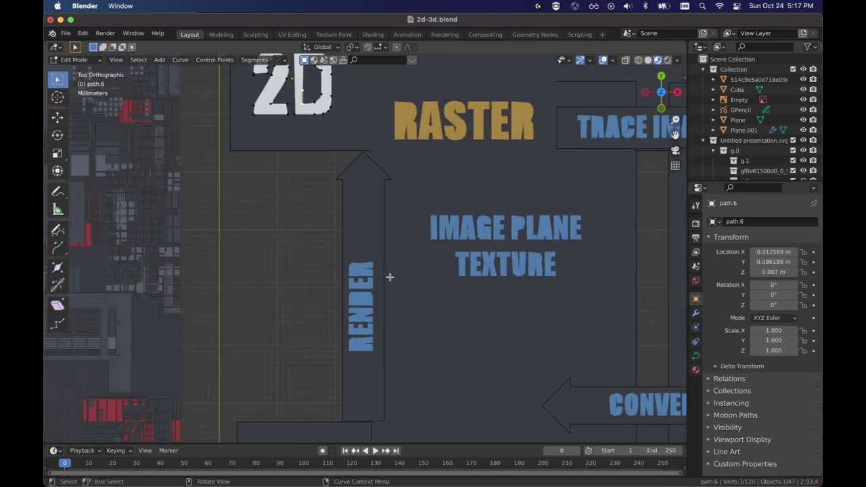
{"action": "scroll", "coordinate": [389, 276], "scroll_direction": "down", "scroll_amount": 5}
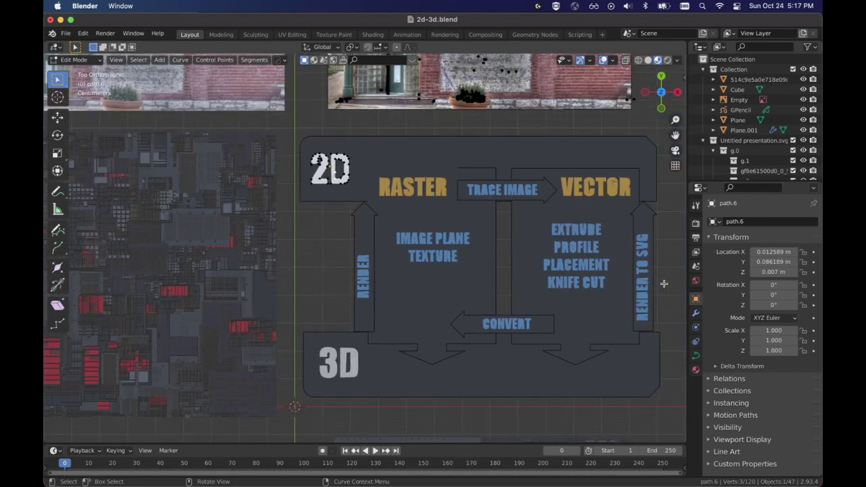
{"action": "middle_click_drag", "start_coordinate": [667, 277], "coordinate": [568, 274], "text": "shift"}
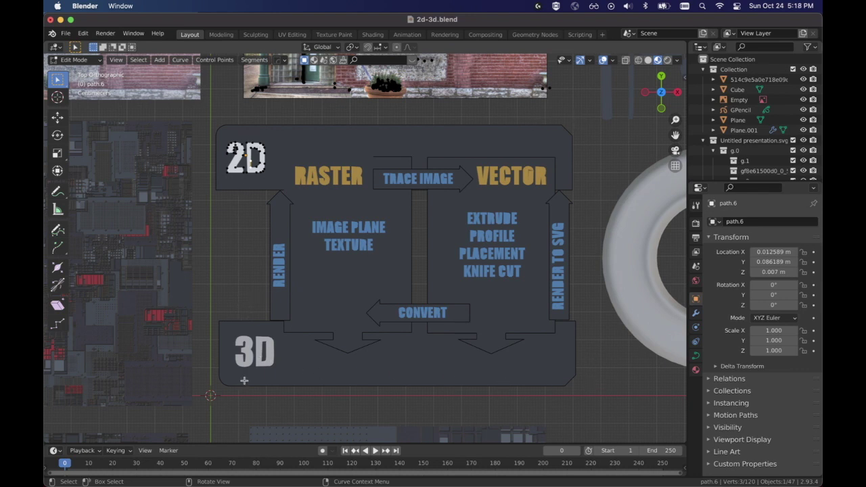
- Leave Edit Mode on the 2D lettering curve and survey all the example objects around the diagram
{"action": "key", "text": "Tab"}
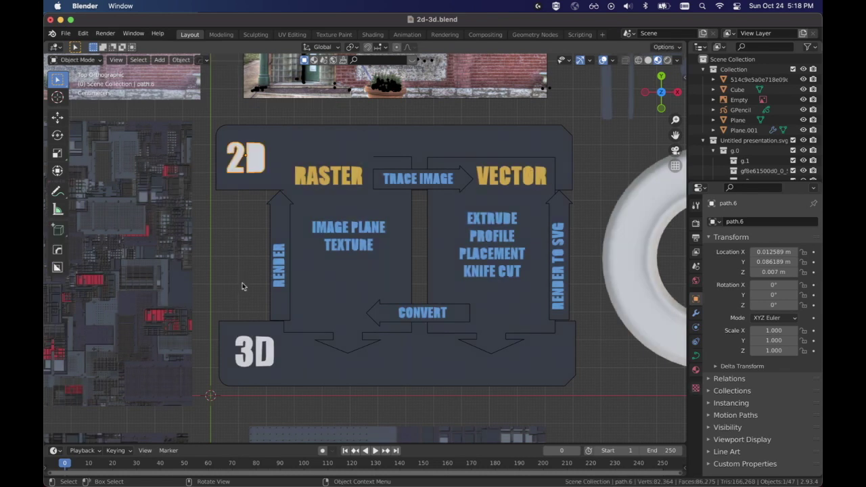
{"action": "scroll", "coordinate": [241, 288], "scroll_direction": "down", "scroll_amount": 3}
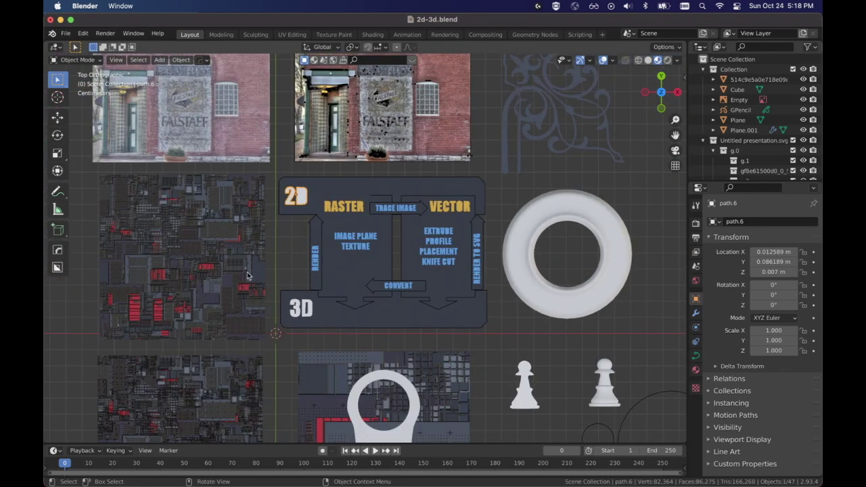
{"action": "scroll", "coordinate": [247, 276], "scroll_direction": "down", "scroll_amount": 3}
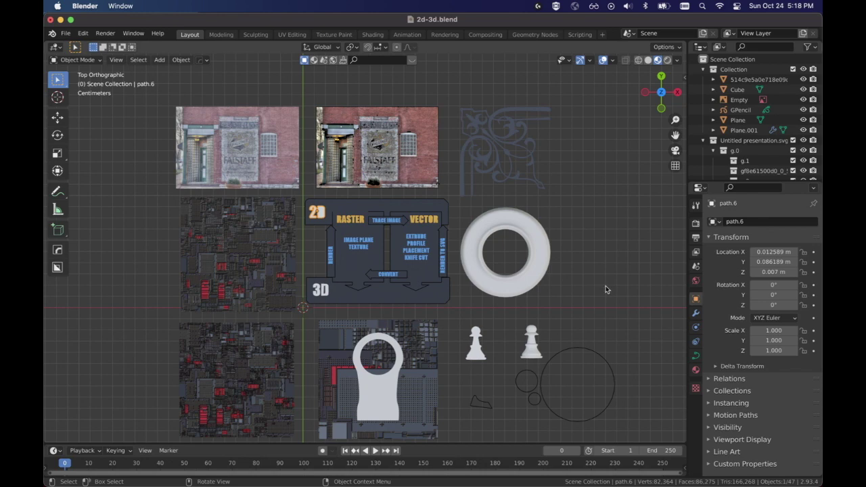
{"action": "scroll", "coordinate": [598, 281], "scroll_direction": "down", "scroll_amount": 1}
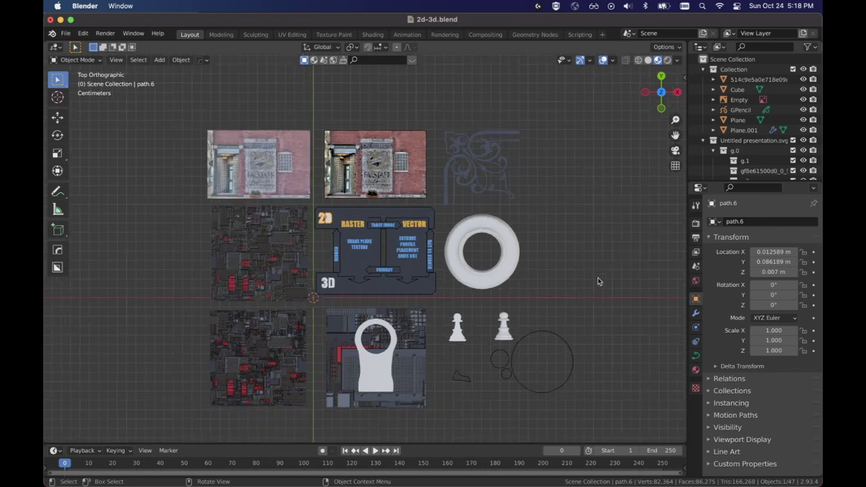
{"action": "scroll", "coordinate": [598, 281], "scroll_direction": "up", "scroll_amount": 4}
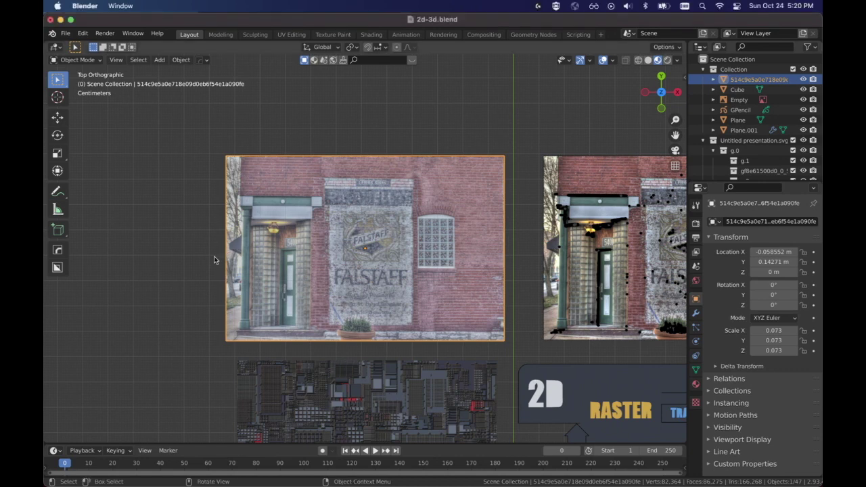
- Deselect the storefront photo plane and look up the Images as Planes option among the objects that can be added
{"action": "left_click", "coordinate": [191, 265]}
{"action": "key", "text": "shift+a"}
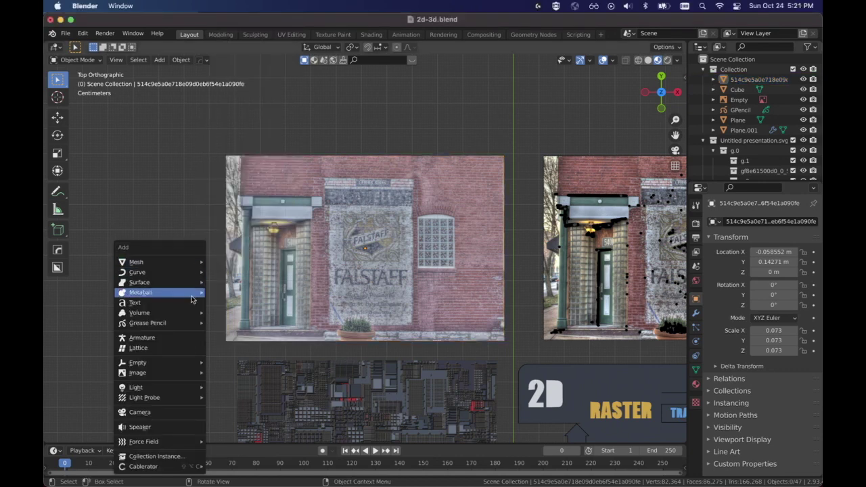
{"action": "mouse_move", "coordinate": [198, 378]}
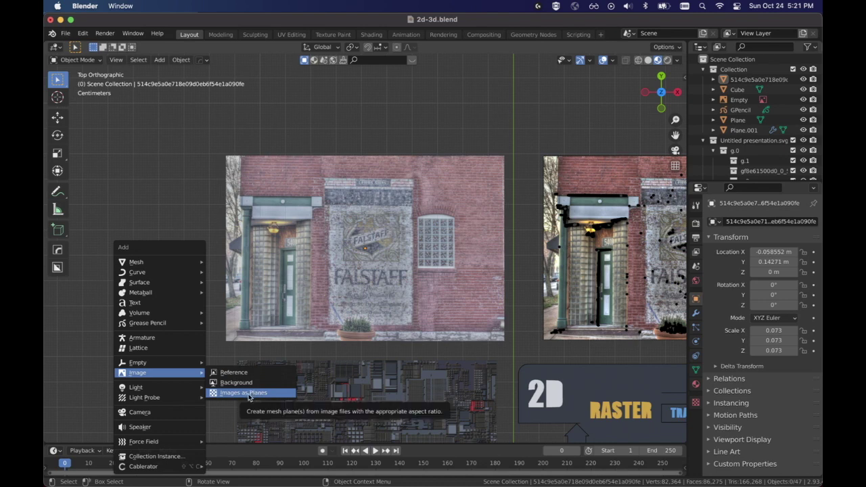
- Select the Falstaff storefront image plane, inspect its material nodes in the Shading workspace, and return to the Layout workspace
{"action": "left_click", "coordinate": [408, 230]}
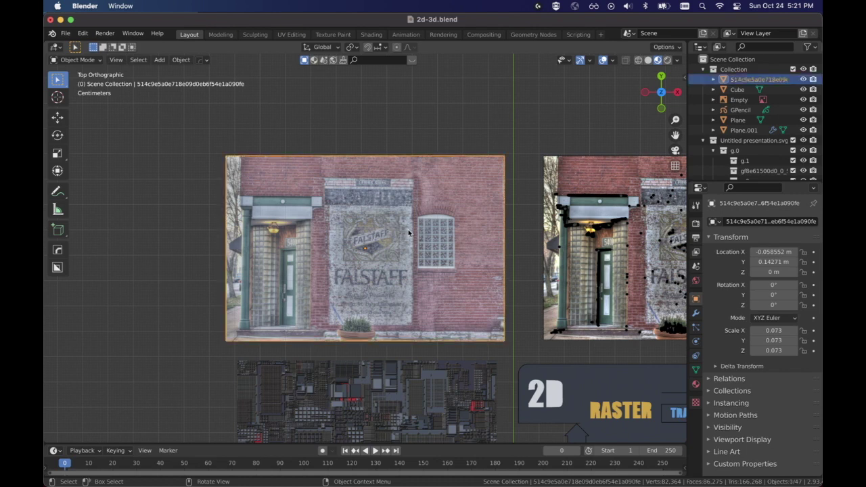
{"action": "left_click", "coordinate": [370, 35]}
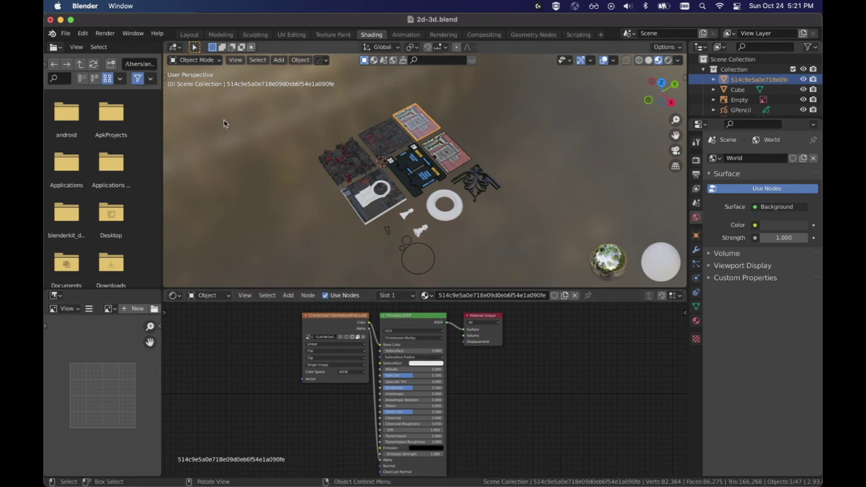
{"action": "left_click", "coordinate": [189, 34]}
- Examine the storefront image plane's mesh in Edit Mode and its surface from several oblique angles in Object Mode
{"action": "middle_click_drag", "start_coordinate": [297, 359], "coordinate": [392, 326]}
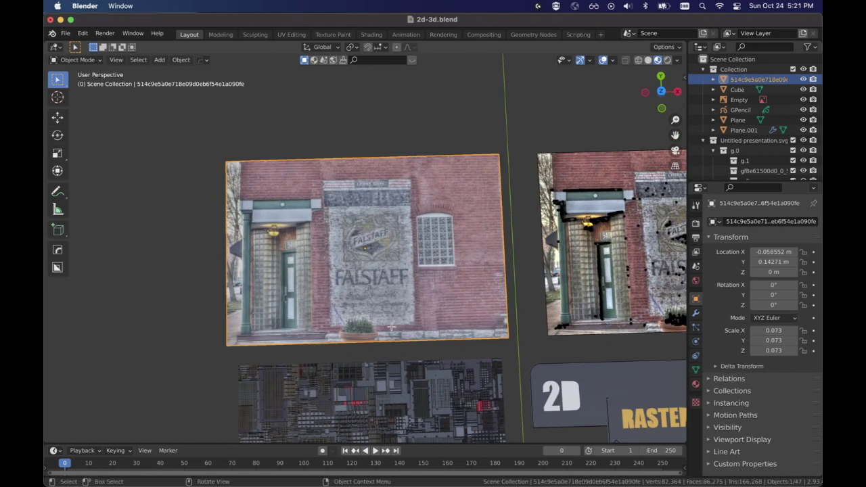
{"action": "key", "text": "Tab"}
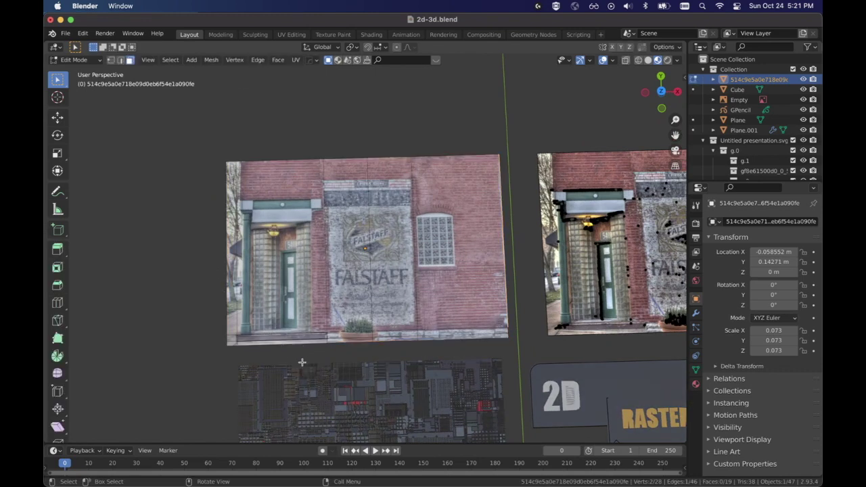
{"action": "key", "text": "Tab"}
{"action": "middle_click_drag", "start_coordinate": [298, 350], "coordinate": [386, 319], "text": "ctrl"}
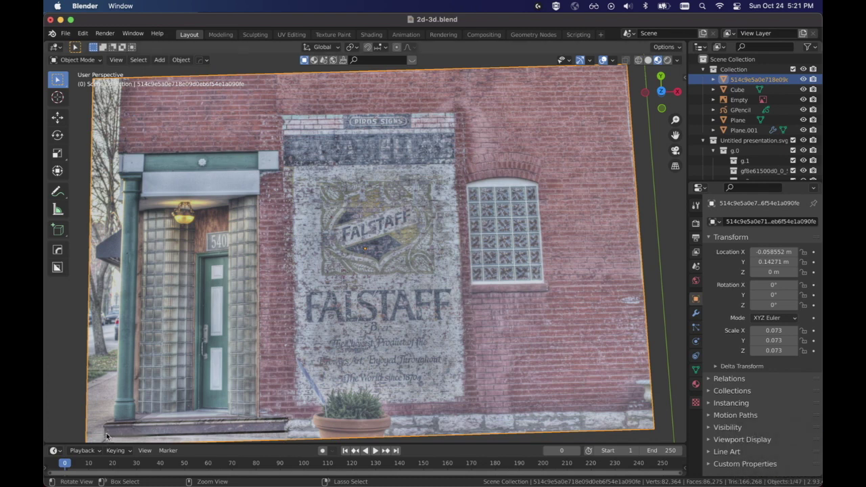
{"action": "middle_click_drag", "start_coordinate": [232, 366], "coordinate": [312, 337]}
{"action": "middle_click_drag", "start_coordinate": [78, 339], "coordinate": [253, 366]}
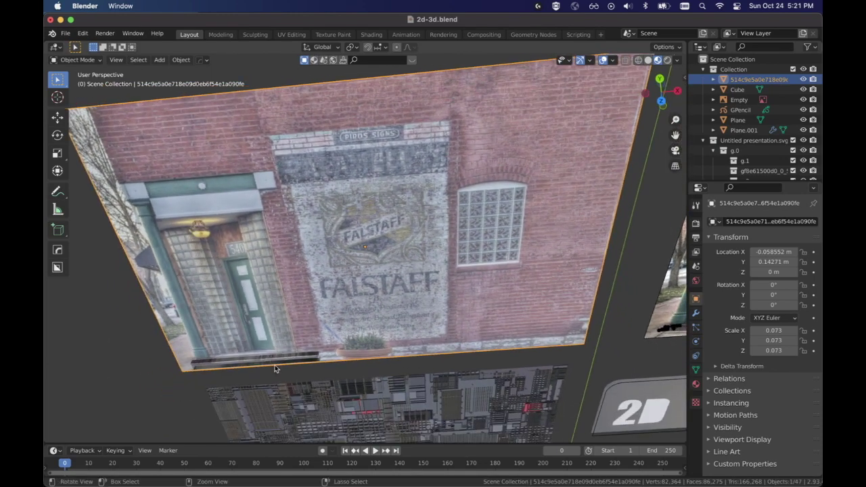
{"action": "middle_click_drag", "start_coordinate": [161, 362], "coordinate": [167, 321]}
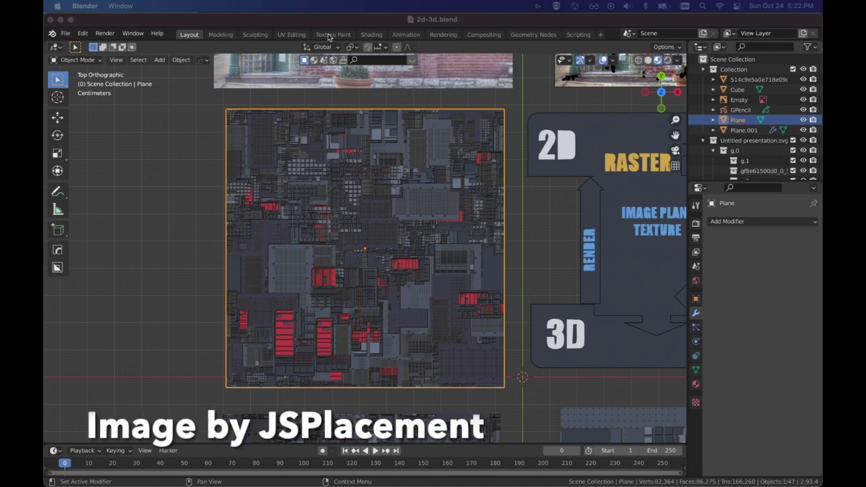
- Inspect the circuit-patterned plane's colour texture and bump texture nodes in the Shading workspace, and return to the Layout workspace
{"action": "left_click", "coordinate": [370, 34]}
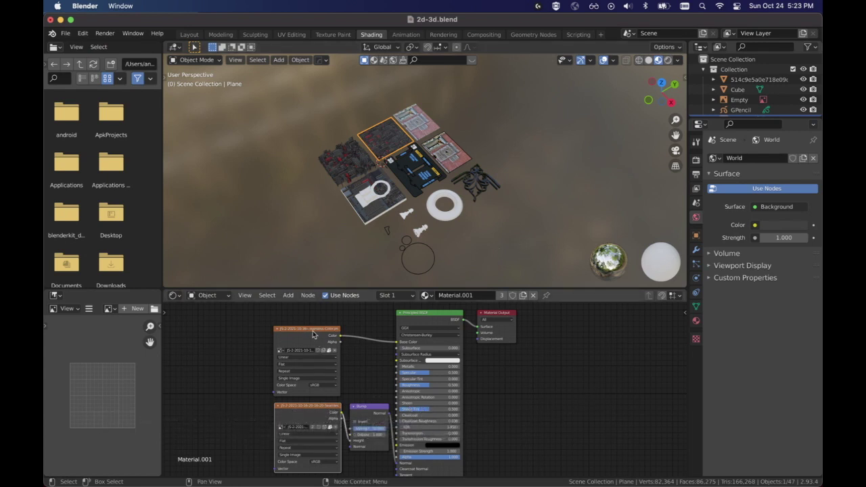
{"action": "mouse_move", "coordinate": [313, 331]}
{"action": "left_mouse_down"}
{"action": "mouse_move", "coordinate": [323, 331]}
{"action": "mouse_move", "coordinate": [311, 331]}
{"action": "left_mouse_up"}
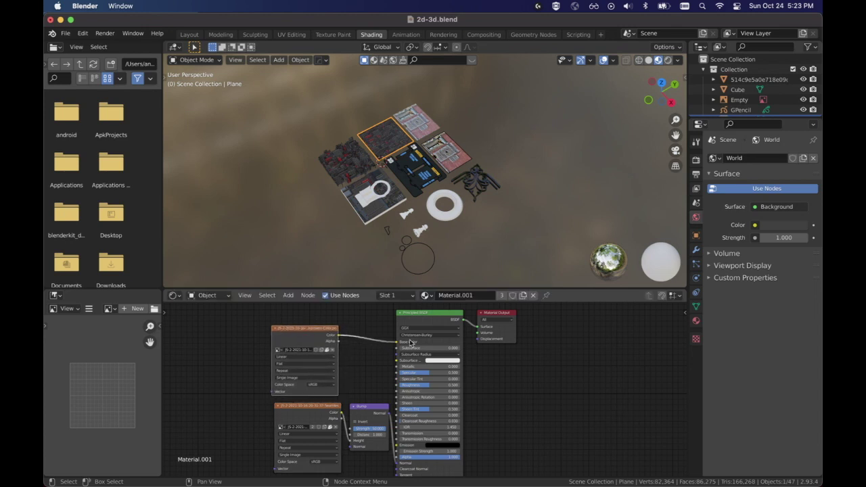
{"action": "left_click_drag", "start_coordinate": [325, 406], "coordinate": [322, 403]}
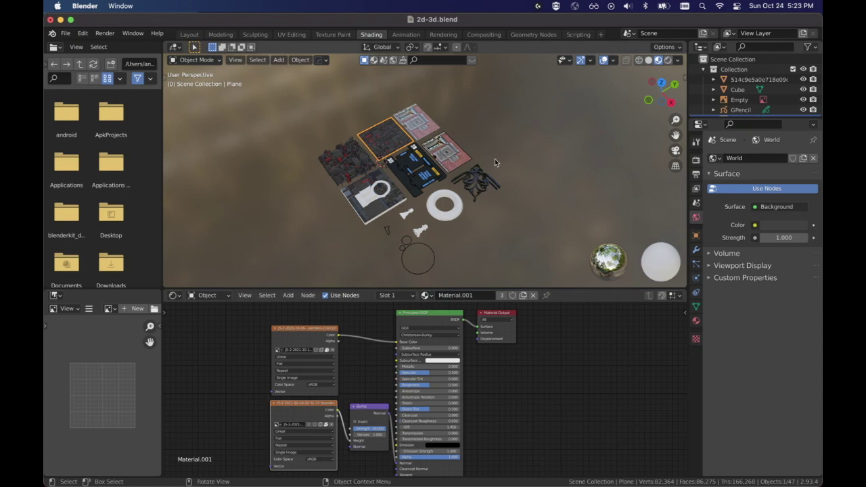
{"action": "left_click", "coordinate": [189, 34]}
- Examine the bump-mapped circuit plane's surface relief from oblique angles
{"action": "middle_click_drag", "start_coordinate": [500, 247], "coordinate": [512, 172]}
{"action": "scroll", "coordinate": [457, 309], "scroll_direction": "down", "scroll_amount": 6}
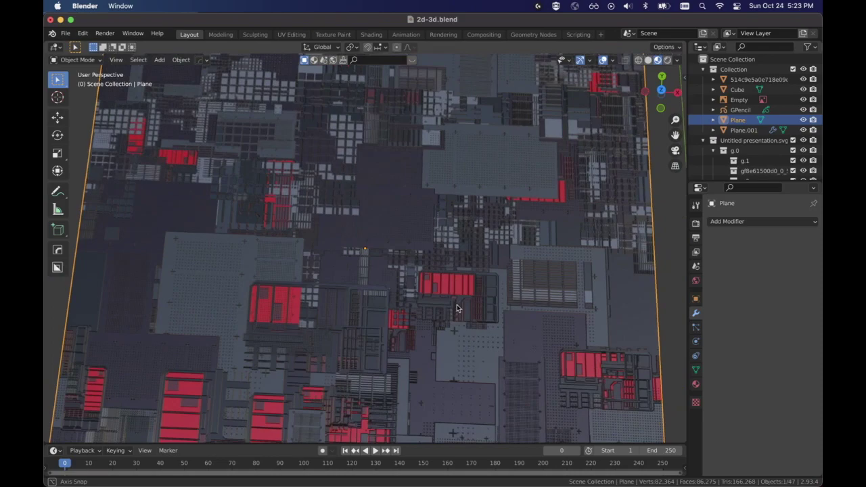
{"action": "middle_click_drag", "start_coordinate": [456, 308], "coordinate": [489, 286]}
{"action": "scroll", "coordinate": [462, 319], "scroll_direction": "down", "scroll_amount": 5}
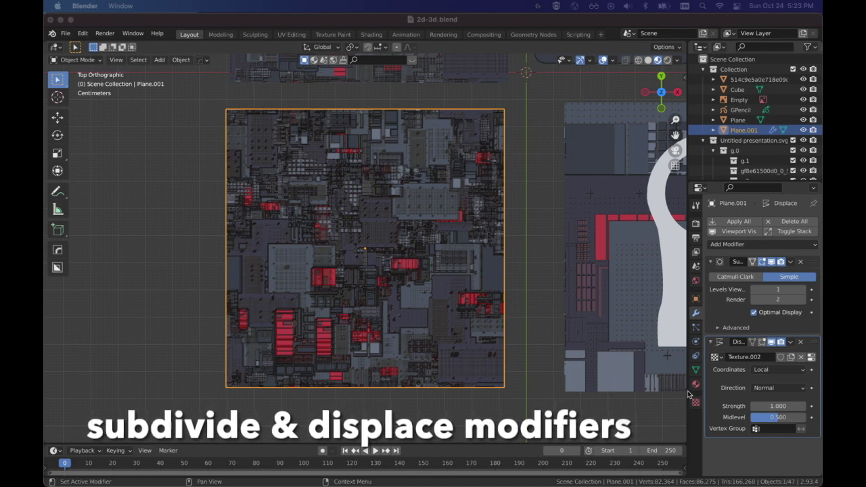
- Examine the circuit plane that uses the Subdivision and Displace modifiers from oblique angles and up close
{"action": "middle_click_drag", "start_coordinate": [524, 384], "coordinate": [524, 338]}
{"action": "scroll", "coordinate": [541, 316], "scroll_direction": "up", "scroll_amount": 2}
{"action": "scroll", "coordinate": [551, 322], "scroll_direction": "up", "scroll_amount": 3}
{"action": "middle_click_drag", "start_coordinate": [557, 289], "coordinate": [548, 324]}
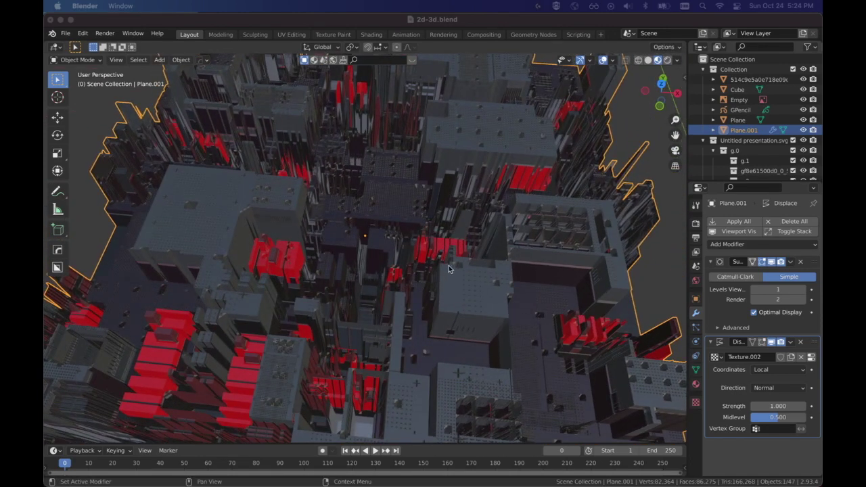
{"action": "scroll", "coordinate": [452, 283], "scroll_direction": "down", "scroll_amount": 2}
{"action": "middle_click_drag", "start_coordinate": [452, 283], "coordinate": [664, 327]}
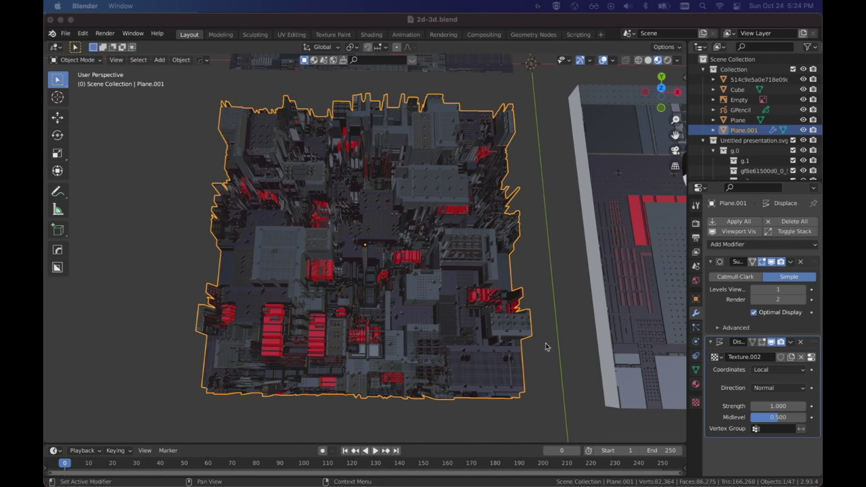
{"action": "mouse_move", "coordinate": [555, 318]}
{"action": "middle_mouse_down"}
{"action": "mouse_move", "coordinate": [555, 331]}
{"action": "mouse_move", "coordinate": [551, 318]}
{"action": "middle_mouse_up"}
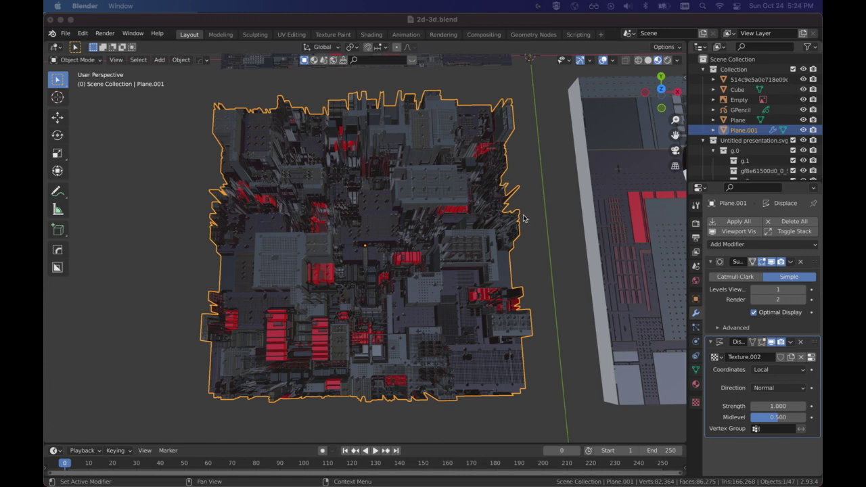
- Inspect the displaced circuit plane's dense mesh in Edit Mode and its material nodes in the Shading workspace, and return to the Layout workspace
{"action": "key", "text": "Tab"}
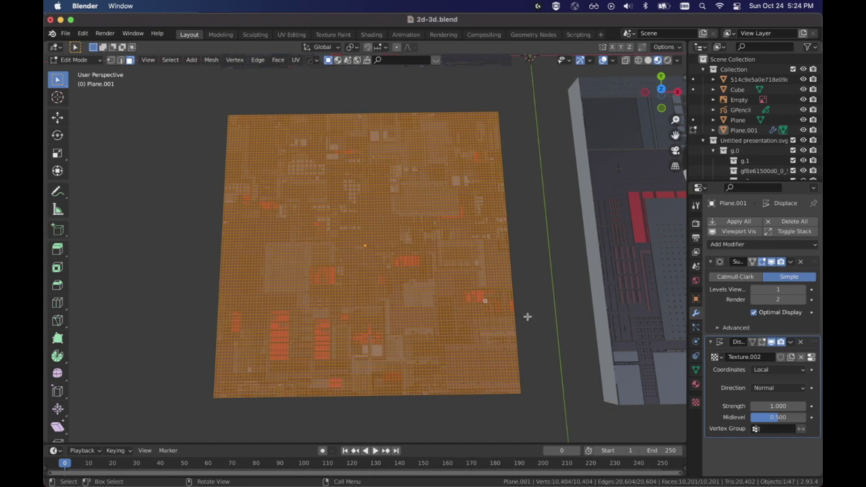
{"action": "key", "text": "Tab"}
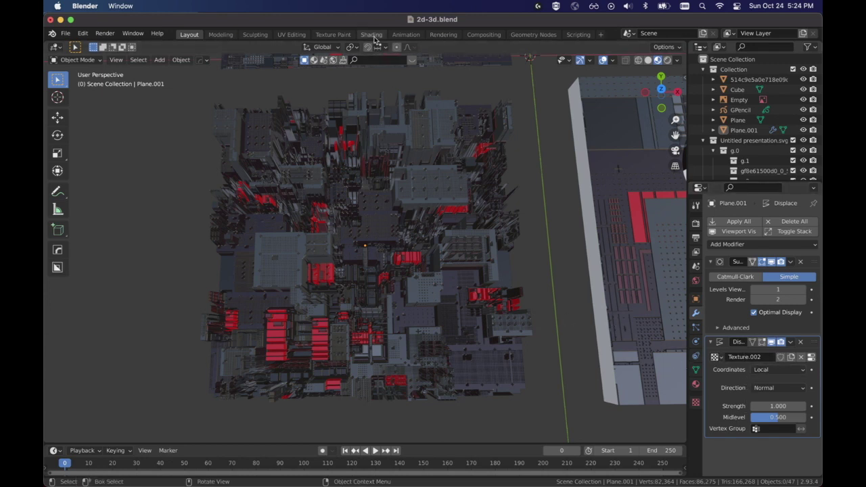
{"action": "left_click", "coordinate": [404, 163]}
{"action": "left_click", "coordinate": [371, 34]}
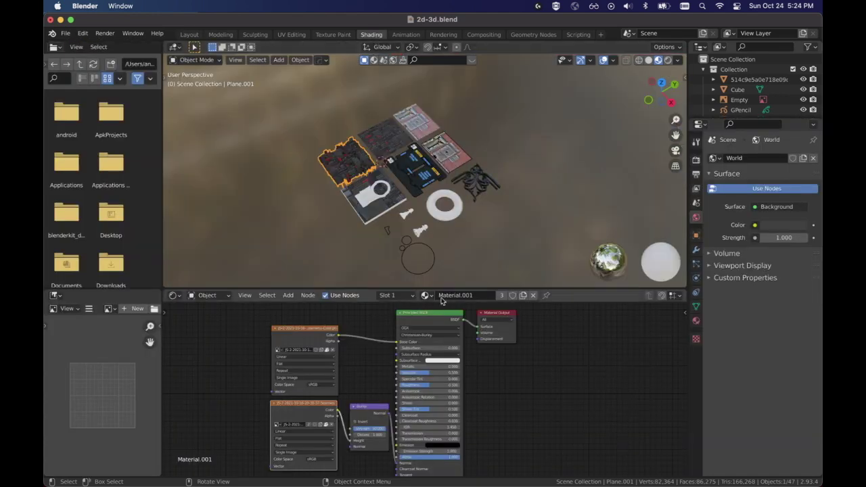
{"action": "scroll", "coordinate": [589, 385], "scroll_direction": "down", "scroll_amount": 2}
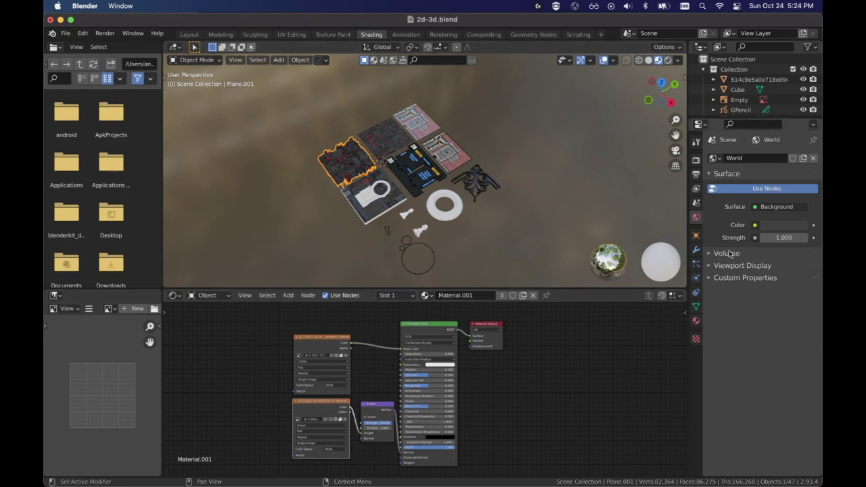
{"action": "left_click", "coordinate": [189, 34]}
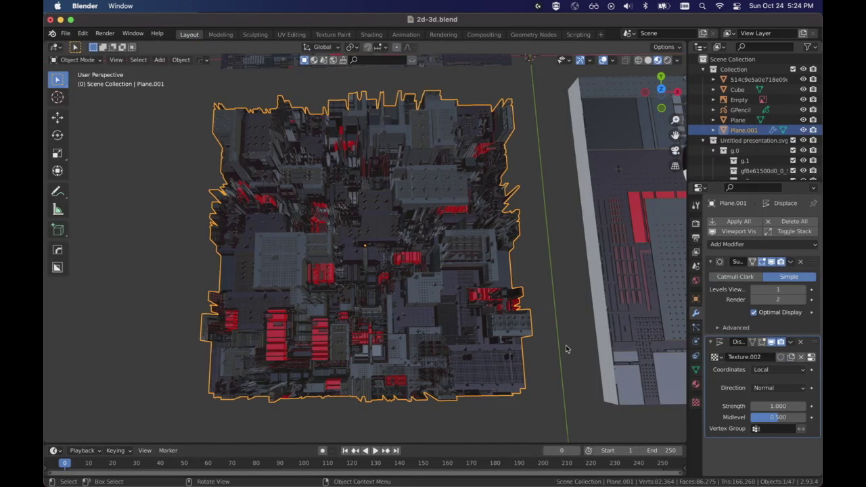
- Examine the displaced circuit plane's raised geometry from tilted and near-overhead angles
{"action": "middle_click_drag", "start_coordinate": [534, 315], "coordinate": [501, 272]}
{"action": "scroll", "coordinate": [513, 280], "scroll_direction": "up", "scroll_amount": 4}
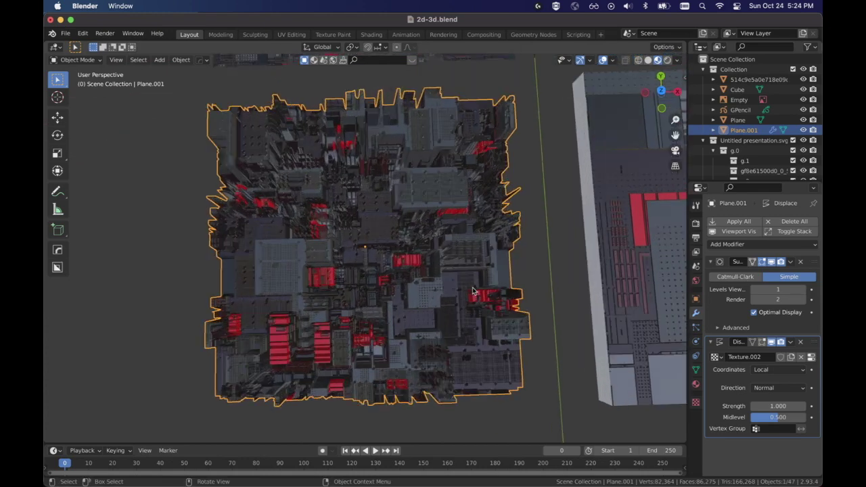
{"action": "middle_click_drag", "start_coordinate": [541, 284], "coordinate": [549, 234]}
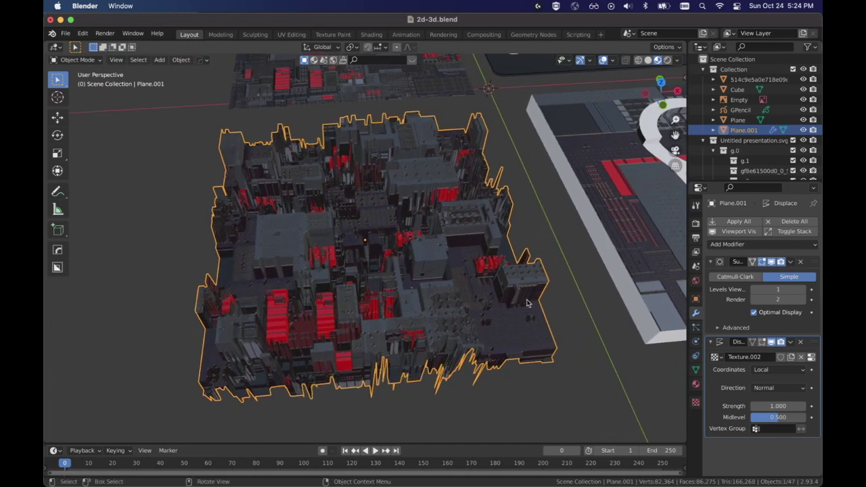
{"action": "middle_click_drag", "start_coordinate": [579, 305], "coordinate": [577, 336]}
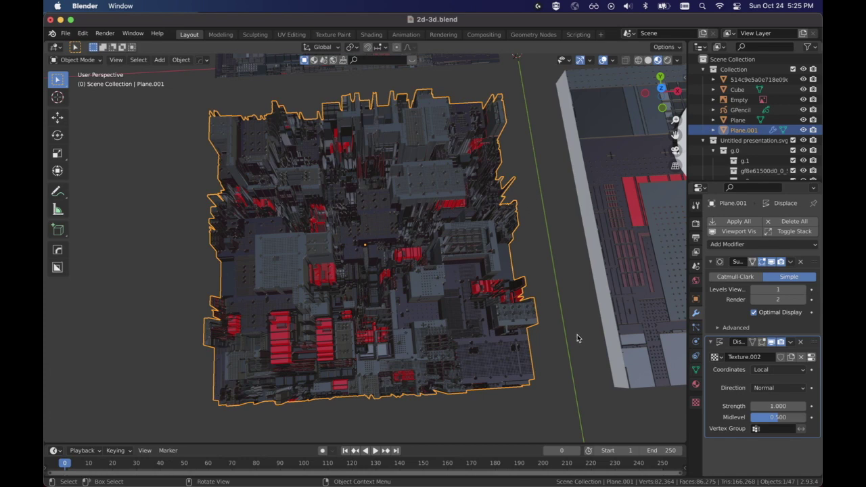
{"action": "middle_click_drag", "start_coordinate": [573, 309], "coordinate": [568, 324]}
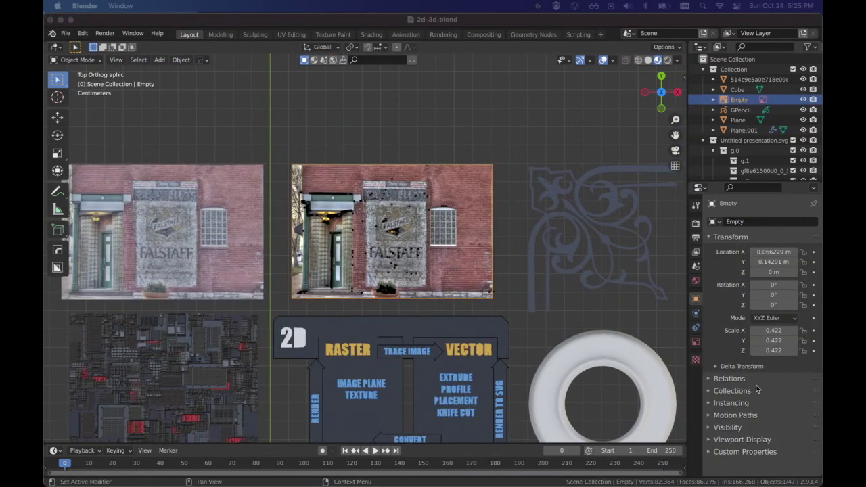
- Select the Grease Pencil trace over the storefront reference image to inspect its strokes
{"action": "left_click", "coordinate": [391, 292]}
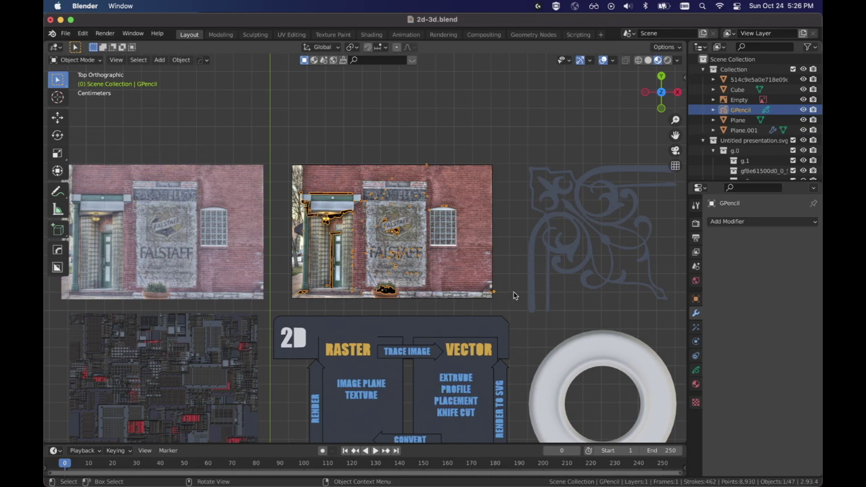
{"action": "left_click", "coordinate": [410, 309]}
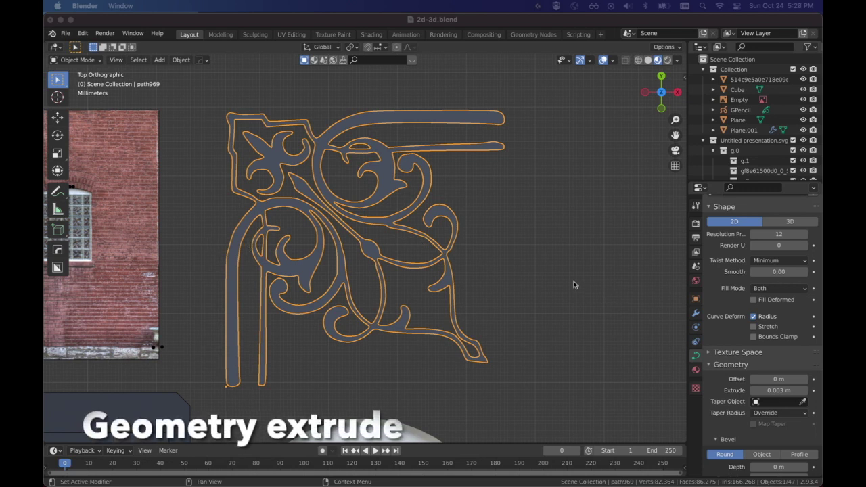
- Select the ornamental scroll curve and examine its geometry extrusion from several tilted angles, both selected and deselected
{"action": "left_click", "coordinate": [432, 263]}
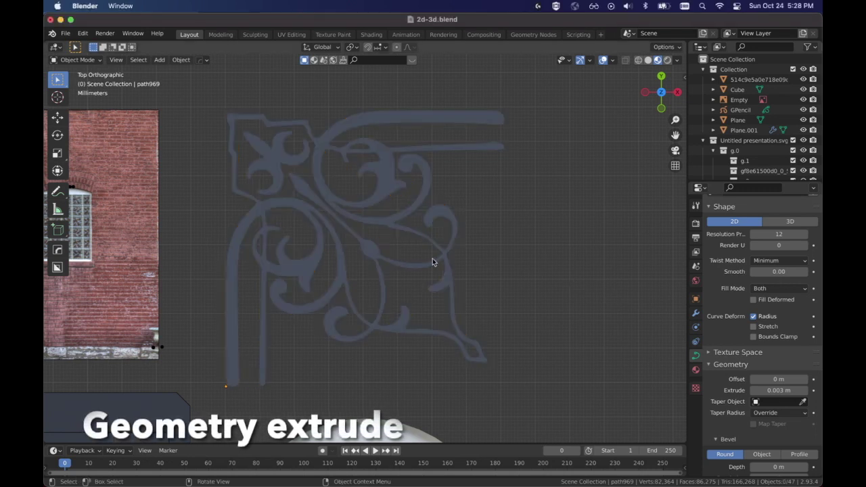
{"action": "left_click", "coordinate": [393, 194]}
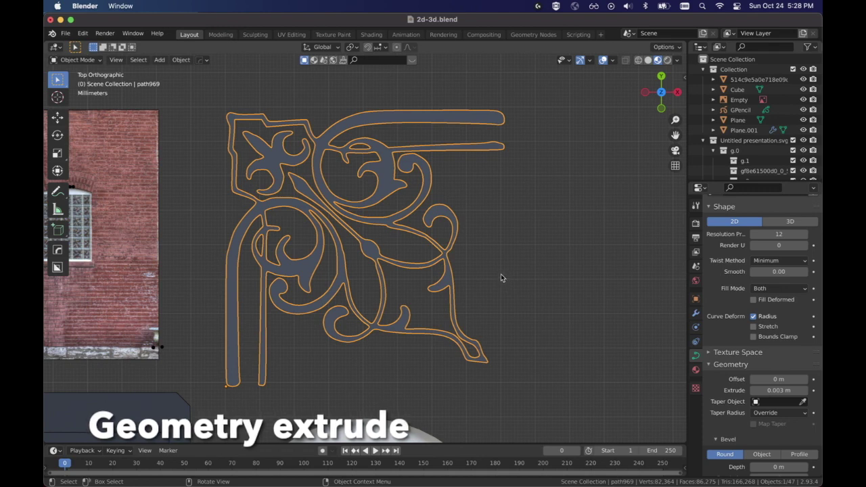
{"action": "left_click", "coordinate": [481, 268]}
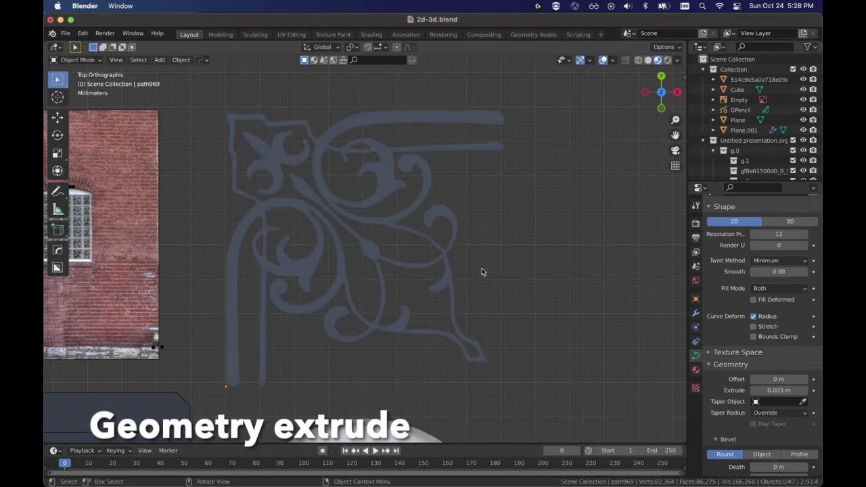
{"action": "left_click", "coordinate": [449, 242]}
{"action": "middle_click_drag", "start_coordinate": [534, 277], "coordinate": [534, 251]}
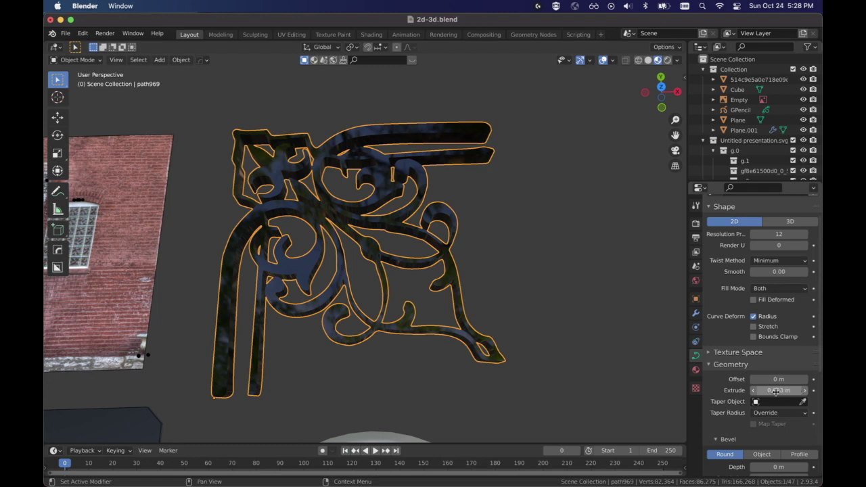
{"action": "left_click", "coordinate": [589, 350]}
{"action": "middle_click_drag", "start_coordinate": [554, 332], "coordinate": [550, 356]}
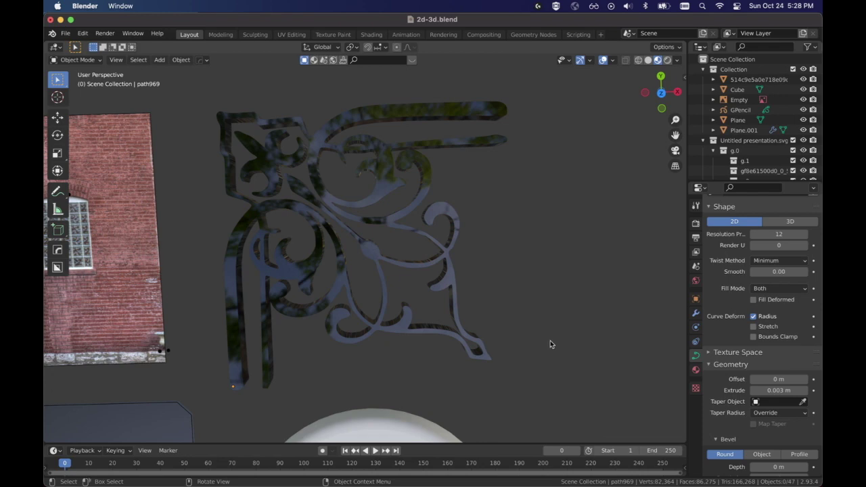
{"action": "middle_click_drag", "start_coordinate": [547, 324], "coordinate": [539, 307]}
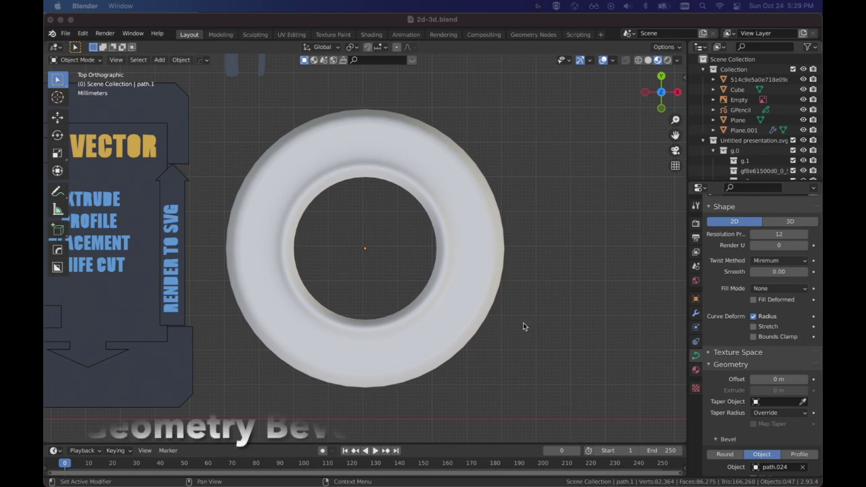
- Examine the bevelled ring obliquely and select the small open-field profile curve that shapes it to compare the two
{"action": "middle_click_drag", "start_coordinate": [518, 326], "coordinate": [523, 247]}
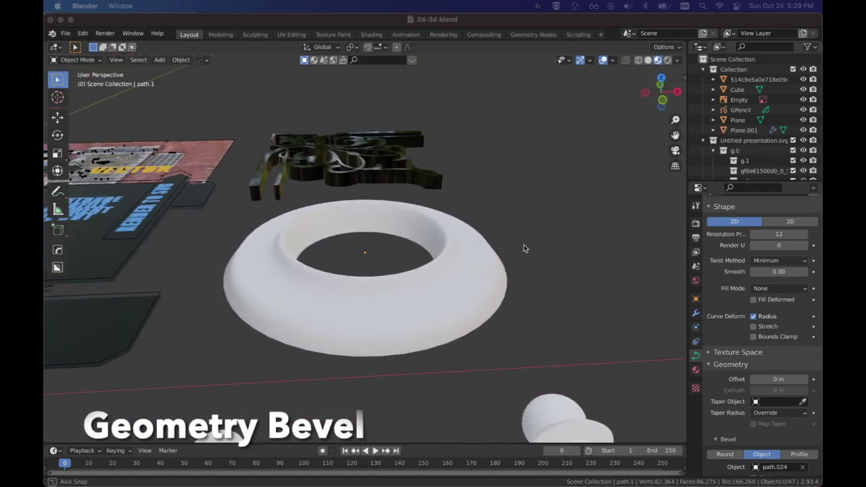
{"action": "scroll", "coordinate": [543, 295], "scroll_direction": "down", "scroll_amount": 4}
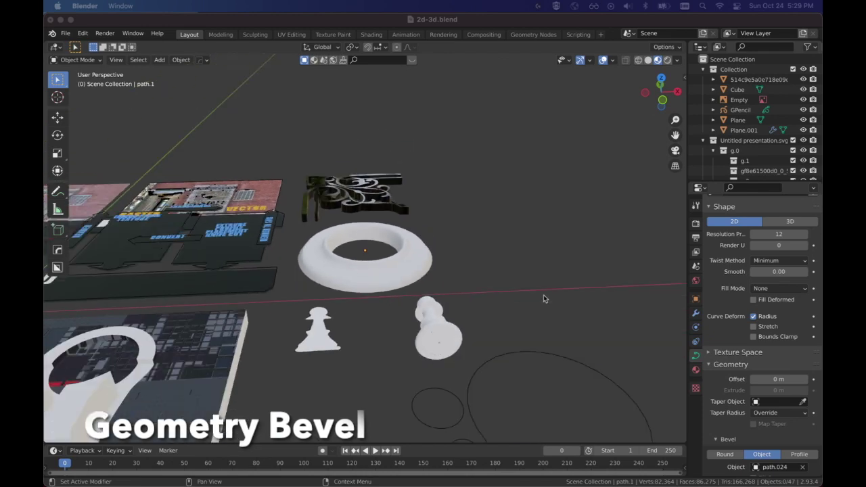
{"action": "scroll", "coordinate": [535, 329], "scroll_direction": "down", "scroll_amount": 3}
{"action": "left_click", "coordinate": [345, 363]}
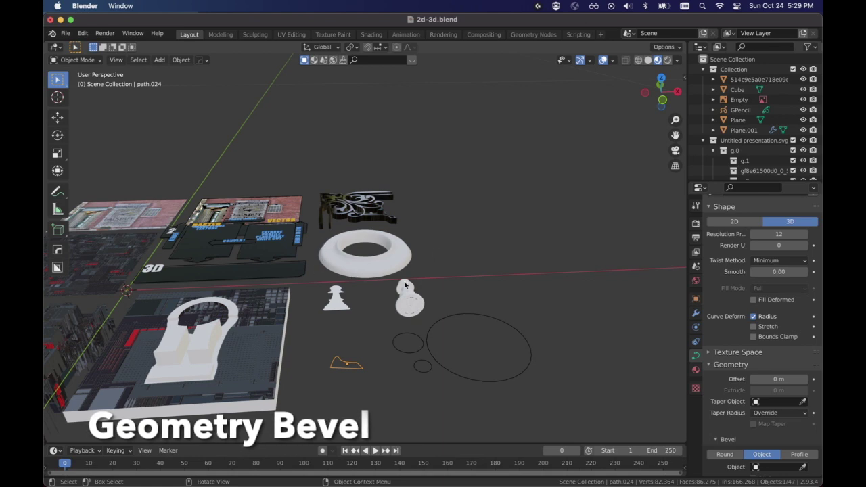
{"action": "middle_click_drag", "start_coordinate": [498, 285], "coordinate": [495, 329]}
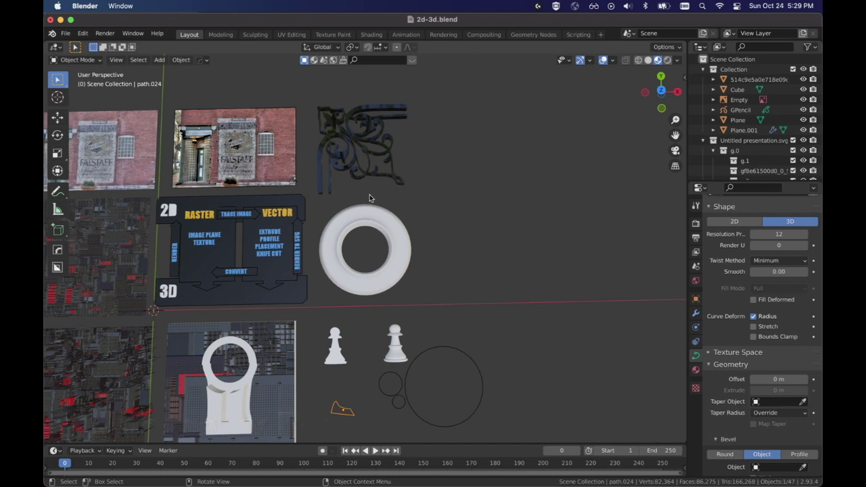
{"action": "middle_click_drag", "start_coordinate": [462, 257], "coordinate": [464, 245]}
- Inspect the ring curve's bevel object setting, and examine the deselected ring up close from a tilted angle
{"action": "left_click", "coordinate": [406, 272]}
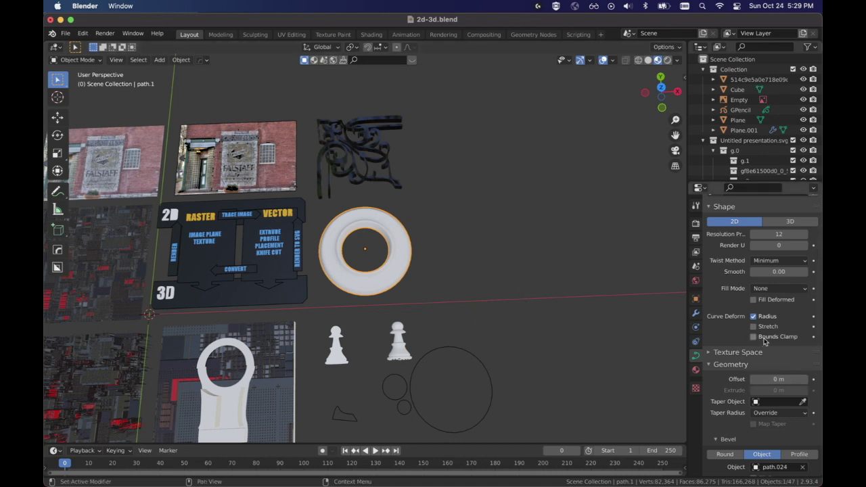
{"action": "scroll", "coordinate": [764, 342], "scroll_direction": "down", "scroll_amount": 3}
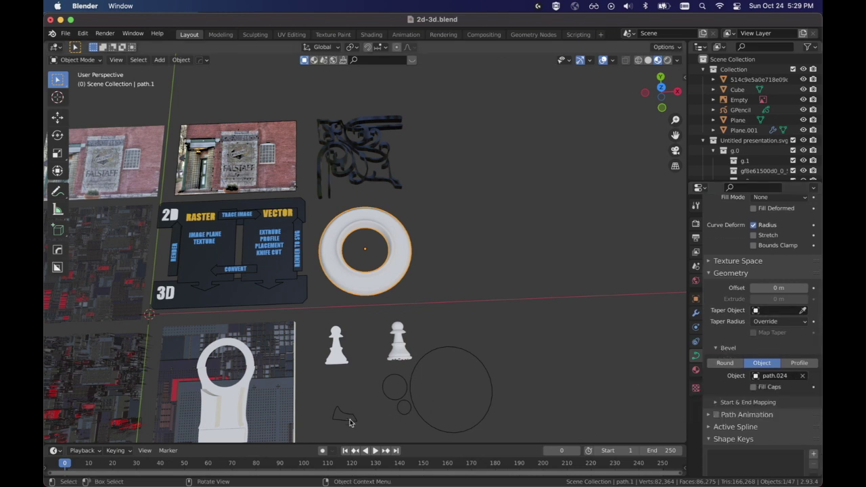
{"action": "left_click", "coordinate": [516, 318]}
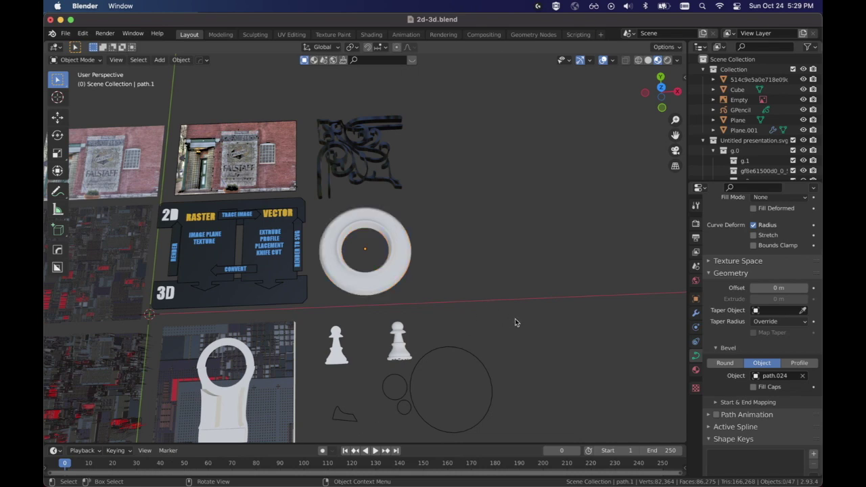
{"action": "scroll", "coordinate": [465, 286], "scroll_direction": "up", "scroll_amount": 5}
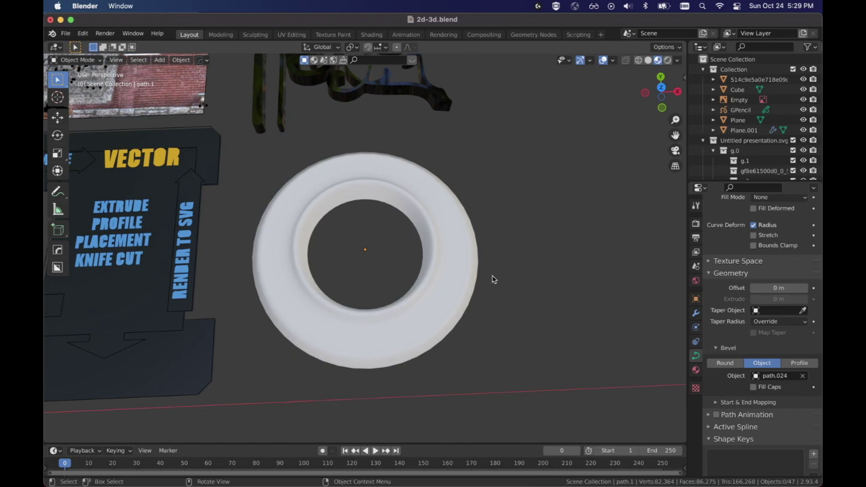
{"action": "middle_click_drag", "start_coordinate": [494, 291], "coordinate": [491, 248]}
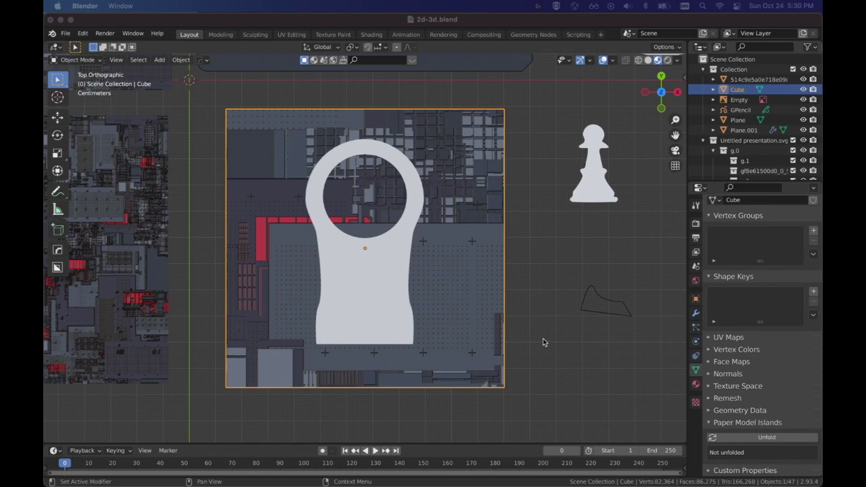
- Examine the knife-projected outlines on the textured cube's top in Edit Mode with Wireframe shading, from above and obliquely
{"action": "mouse_move", "coordinate": [543, 352]}
{"action": "middle_mouse_down"}
{"action": "mouse_move", "coordinate": [548, 295]}
{"action": "mouse_move", "coordinate": [567, 265]}
{"action": "mouse_move", "coordinate": [586, 262]}
{"action": "mouse_move", "coordinate": [542, 336]}
{"action": "middle_mouse_up"}
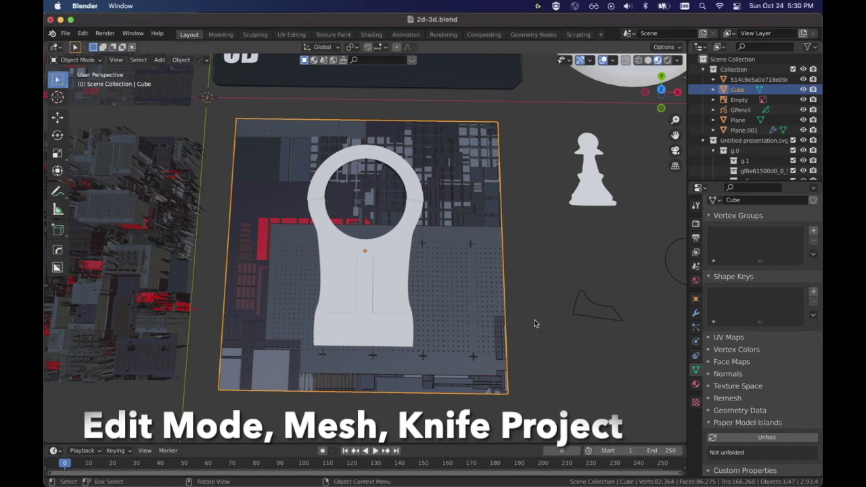
{"action": "key", "text": "Tab"}
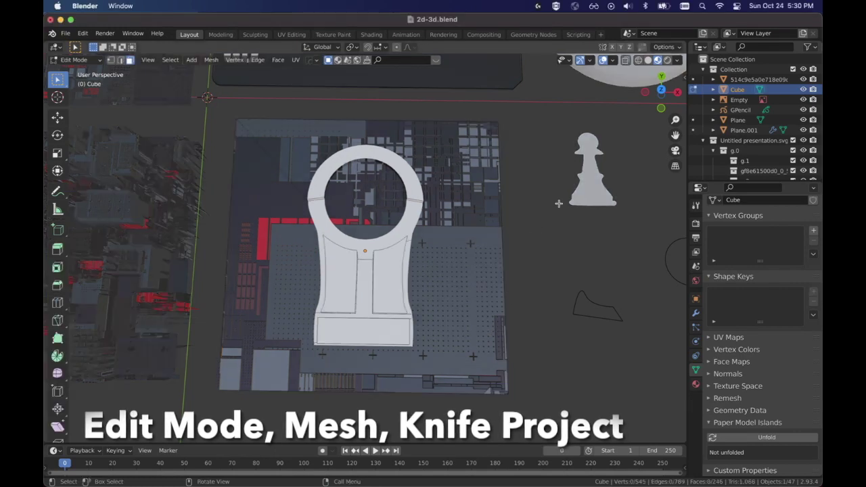
{"action": "left_click", "coordinate": [638, 59]}
{"action": "mouse_move", "coordinate": [563, 343]}
{"action": "middle_mouse_down"}
{"action": "mouse_move", "coordinate": [568, 371]}
{"action": "mouse_move", "coordinate": [576, 344]}
{"action": "mouse_move", "coordinate": [565, 345]}
{"action": "mouse_move", "coordinate": [548, 293]}
{"action": "mouse_move", "coordinate": [562, 259]}
{"action": "mouse_move", "coordinate": [571, 179]}
{"action": "mouse_move", "coordinate": [541, 277]}
{"action": "mouse_move", "coordinate": [552, 367]}
{"action": "mouse_move", "coordinate": [564, 367]}
{"action": "middle_mouse_up"}
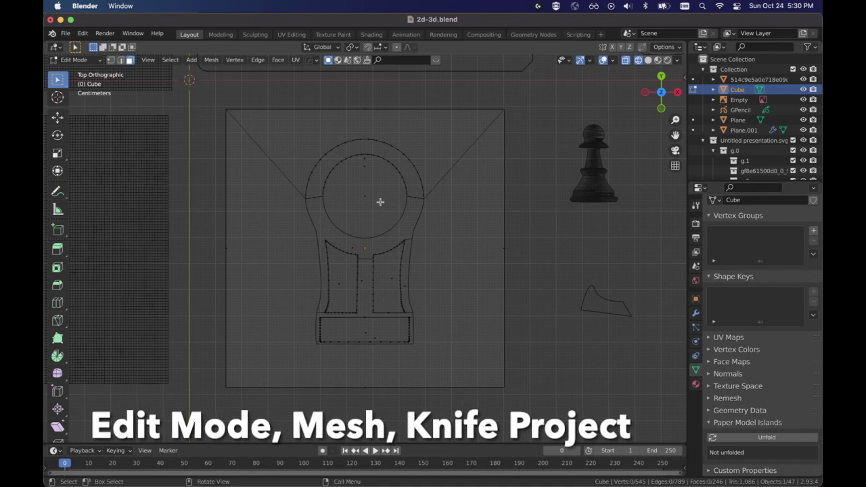
{"action": "middle_click_drag", "start_coordinate": [637, 365], "coordinate": [564, 267]}
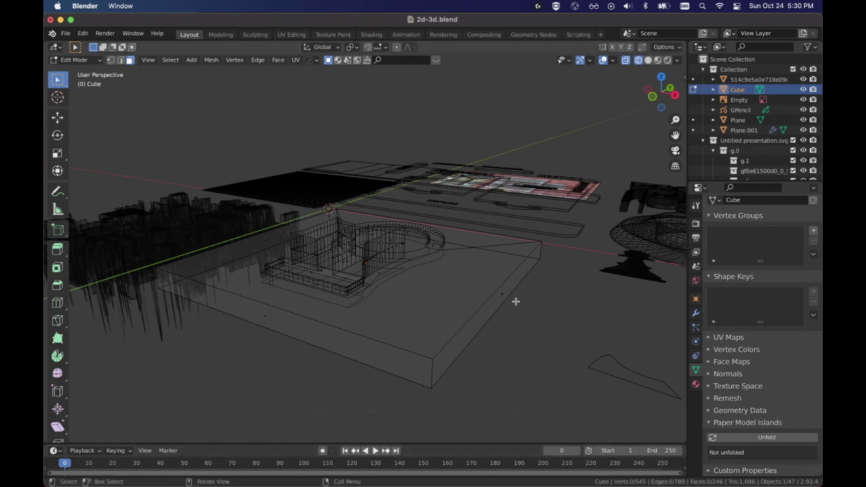
{"action": "key", "text": "KP_7"}
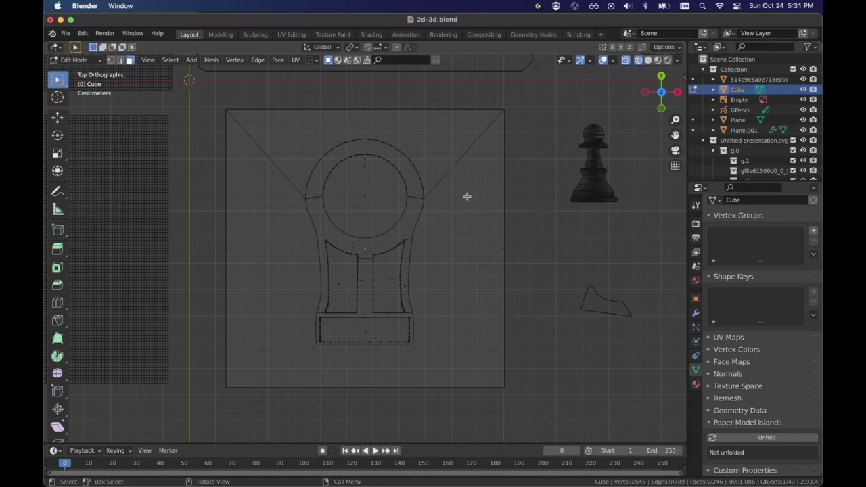
{"action": "middle_click_drag", "start_coordinate": [547, 286], "coordinate": [516, 240]}
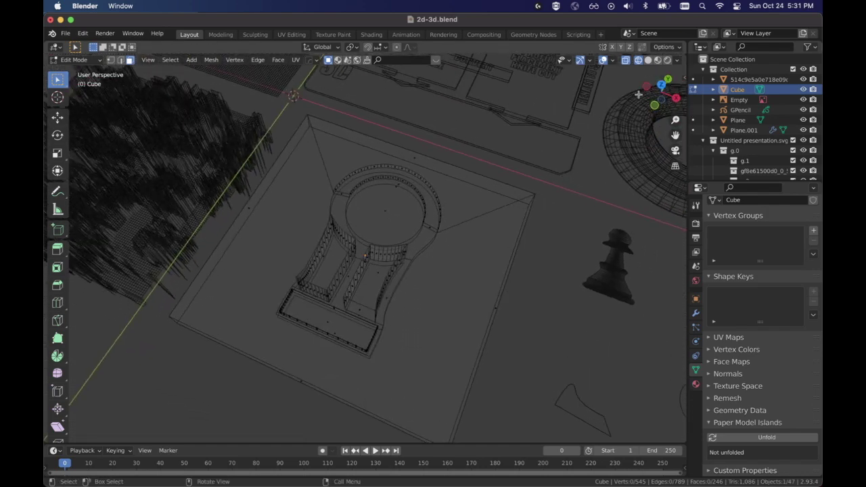
- Switch the viewport to Material Preview shading and examine the cube's extruded knife-projected faces up close from several angles
{"action": "left_click", "coordinate": [656, 60]}
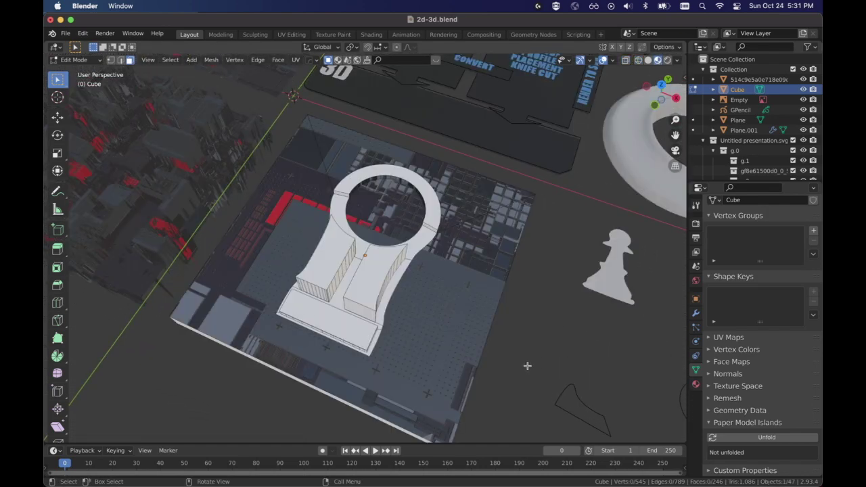
{"action": "scroll", "coordinate": [527, 366], "scroll_direction": "up", "scroll_amount": 3}
{"action": "middle_click_drag", "start_coordinate": [526, 366], "coordinate": [494, 285], "text": "shift"}
{"action": "middle_click_drag", "start_coordinate": [427, 235], "coordinate": [521, 205]}
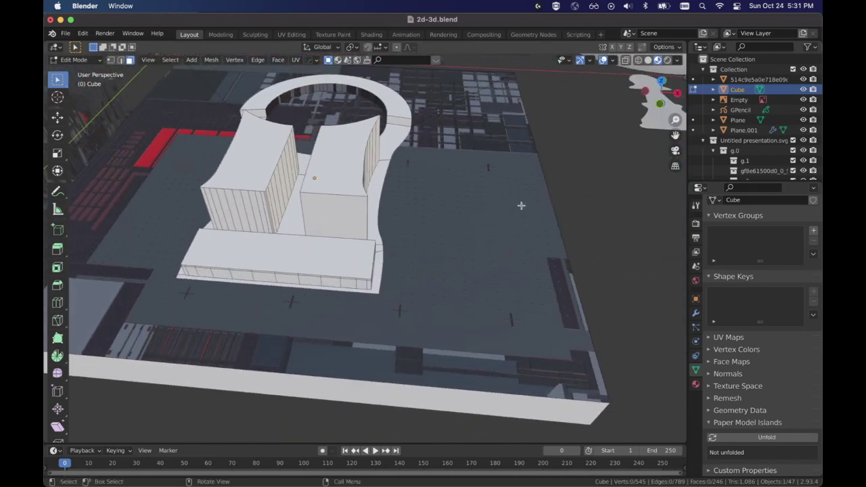
{"action": "middle_click_drag", "start_coordinate": [390, 204], "coordinate": [395, 269]}
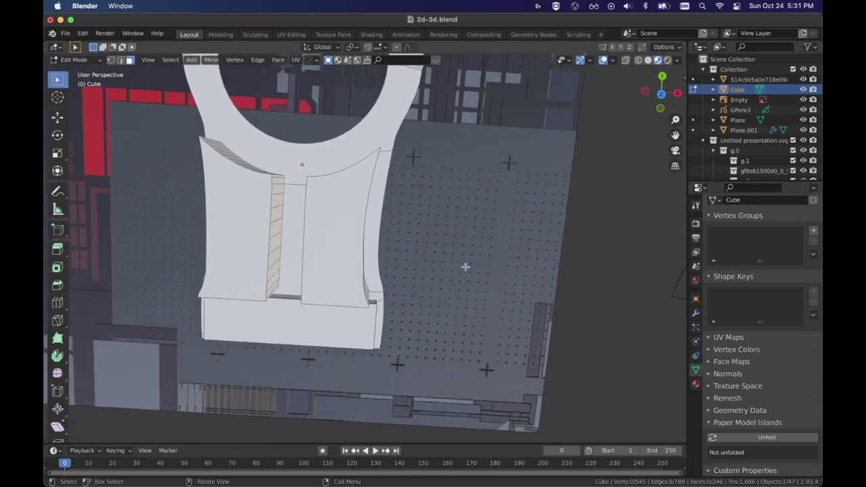
- Examine the whole knife-projected extrusion on the textured cube from above and obliquely
{"action": "scroll", "coordinate": [478, 251], "scroll_direction": "down", "scroll_amount": 3}
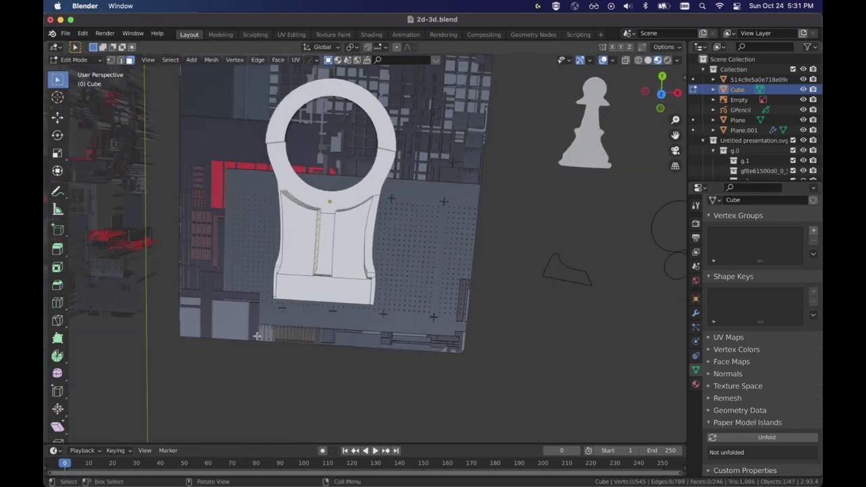
{"action": "middle_click_drag", "start_coordinate": [409, 267], "coordinate": [384, 211]}
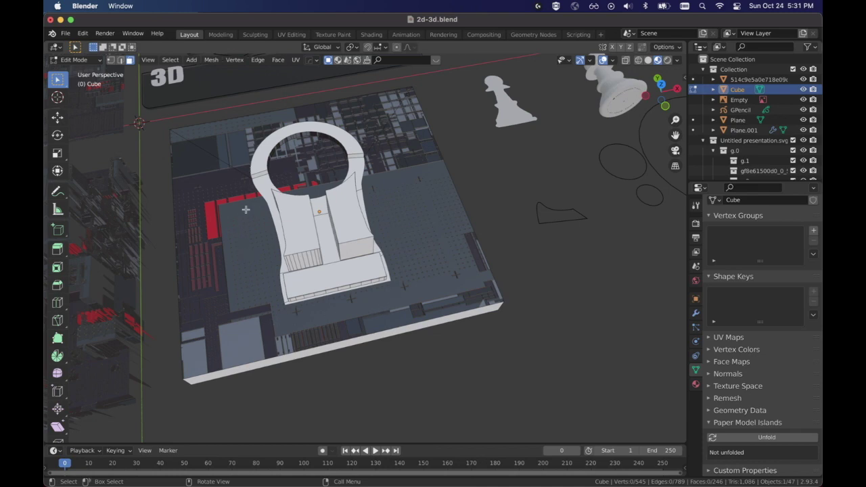
{"action": "middle_click_drag", "start_coordinate": [456, 259], "coordinate": [308, 309]}
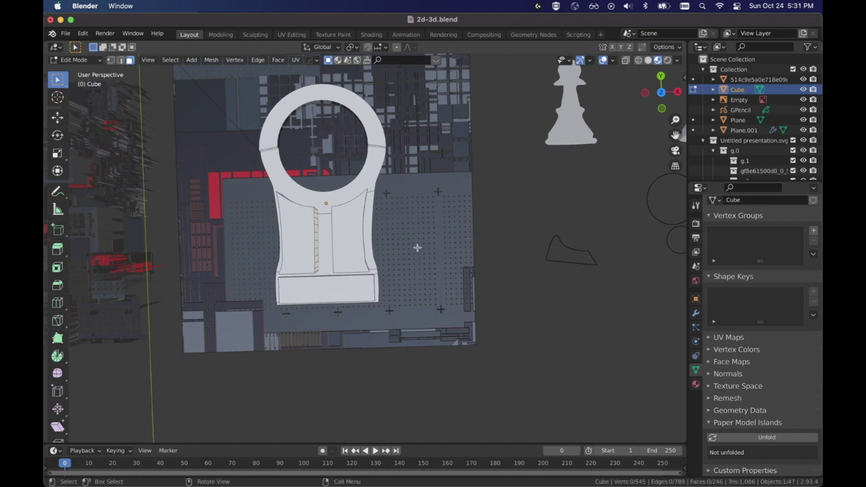
{"action": "middle_click_drag", "start_coordinate": [438, 261], "coordinate": [410, 225]}
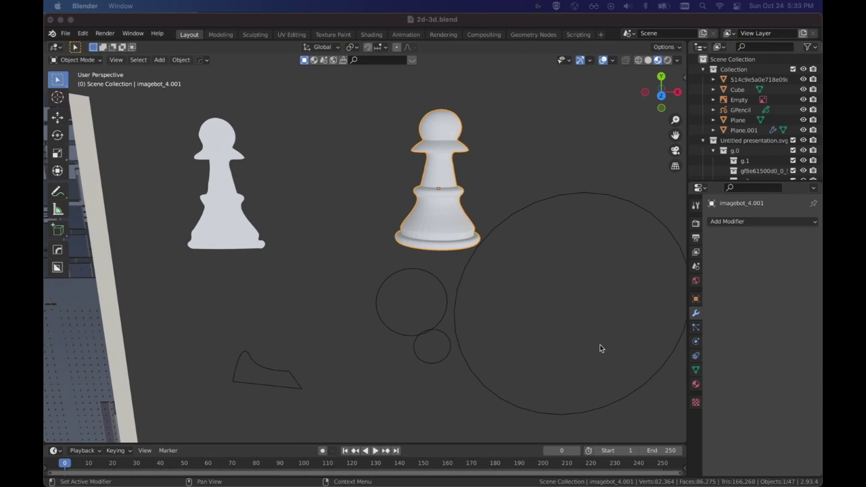
- Select the flat pawn silhouette and the revolved 3D pawn in turn and compare them from several angles
{"action": "left_click", "coordinate": [235, 234]}
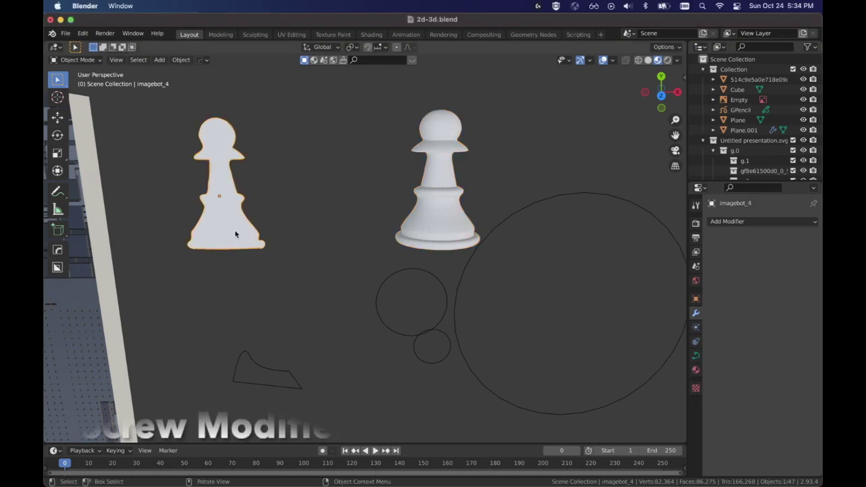
{"action": "middle_click_drag", "start_coordinate": [295, 263], "coordinate": [324, 270]}
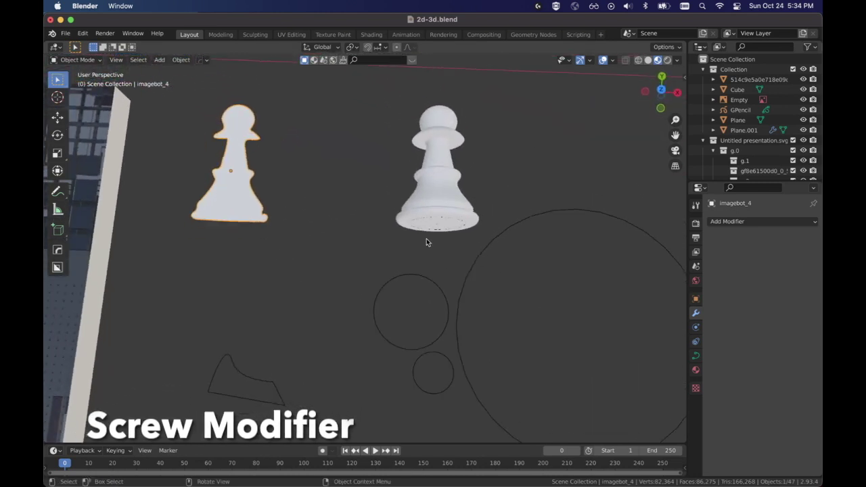
{"action": "left_click", "coordinate": [439, 215]}
{"action": "middle_click_drag", "start_coordinate": [580, 248], "coordinate": [560, 250]}
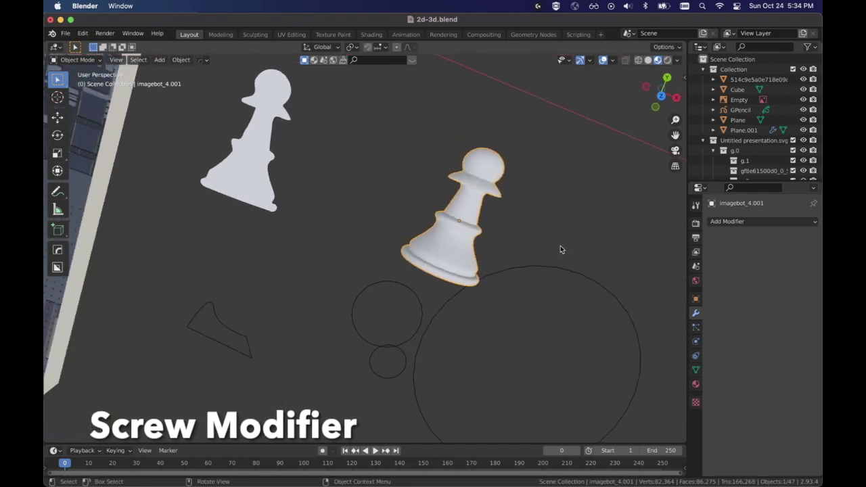
{"action": "middle_click_drag", "start_coordinate": [550, 211], "coordinate": [531, 177]}
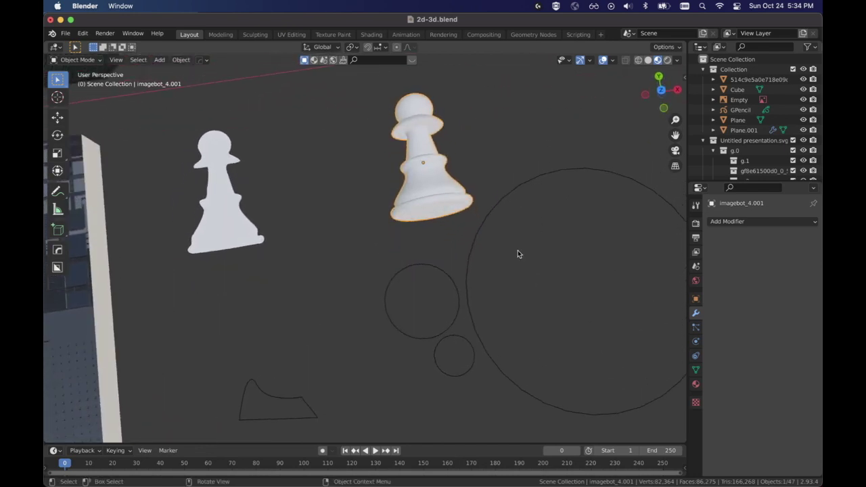
- Duplicate the revolved 3D pawn from the top view, place the copy beside it and rotate the copy 90° about X
{"action": "key", "text": "KP_7"}
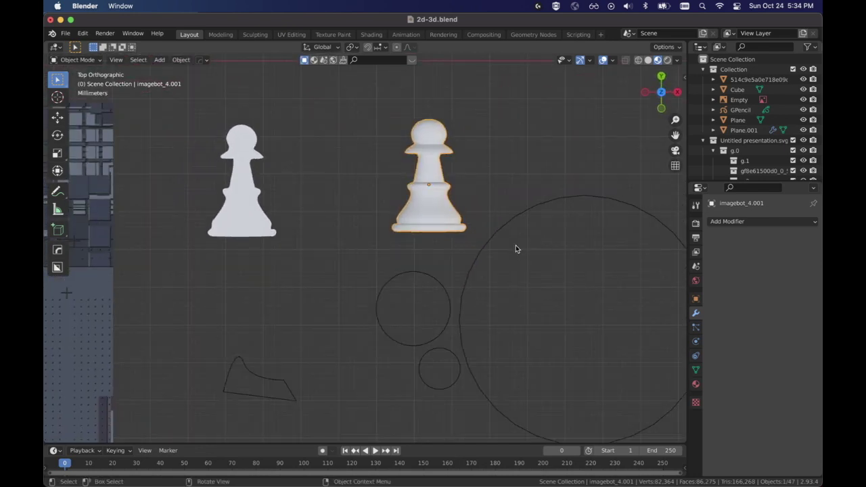
{"action": "scroll", "coordinate": [526, 247], "scroll_direction": "down", "scroll_amount": 3}
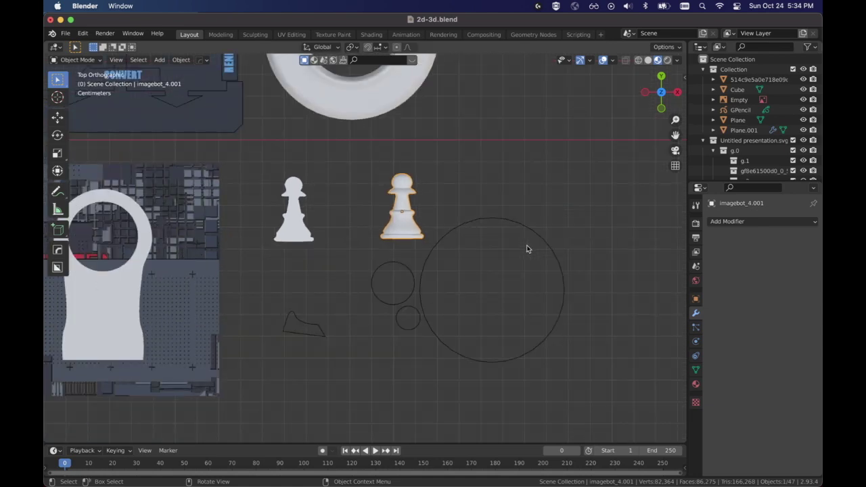
{"action": "key", "text": "shift+d"}
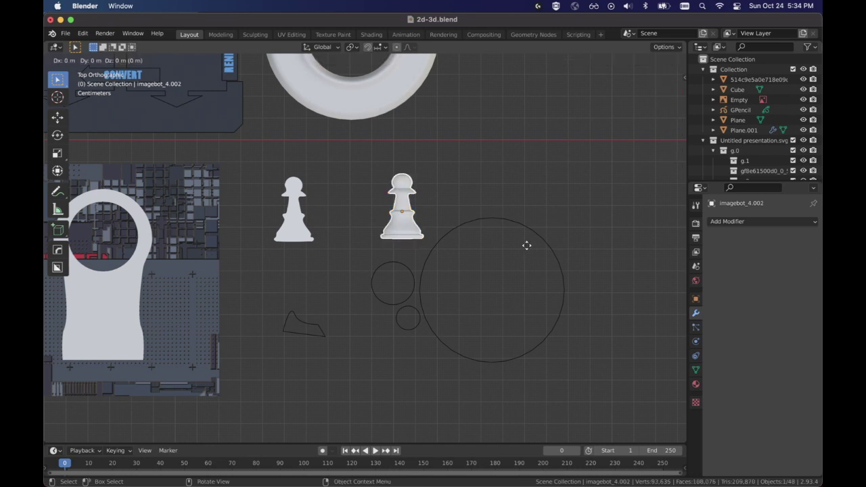
{"action": "left_click", "coordinate": [599, 244]}
{"action": "type", "text": "rx90"}
{"action": "key", "text": "Return"}
{"action": "middle_click_drag", "start_coordinate": [598, 244], "coordinate": [598, 271]}
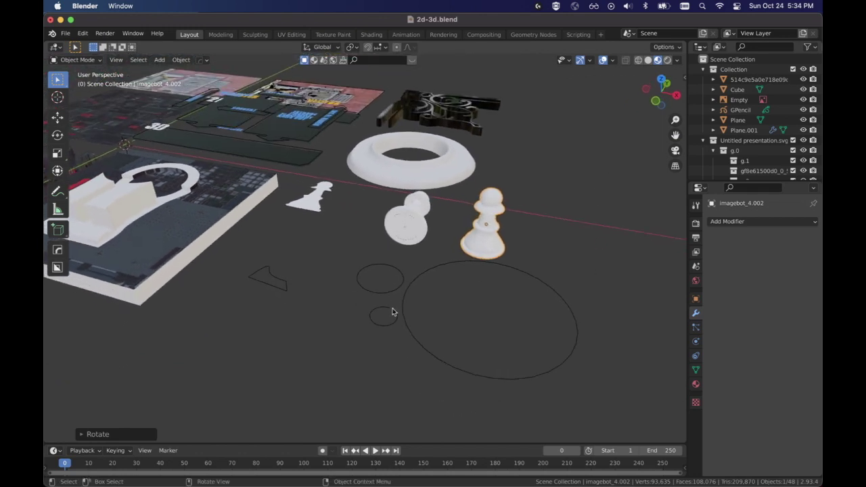
- Select the circle outlines lying near the pawns in turn to inspect them as placement targets
{"action": "left_click", "coordinate": [383, 289]}
{"action": "left_click", "coordinate": [395, 315]}
{"action": "left_click", "coordinate": [389, 291]}
{"action": "left_click", "coordinate": [411, 334]}
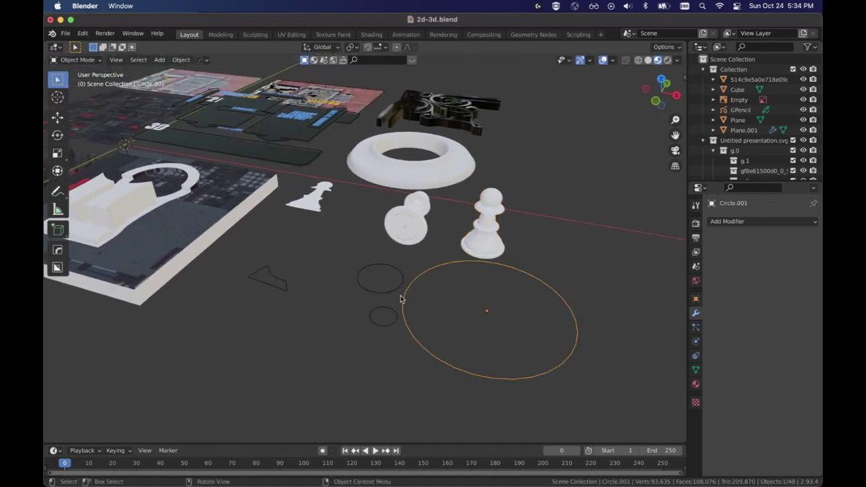
- Reselect the upright pawn copy and apply its object transform
{"action": "left_click", "coordinate": [500, 255]}
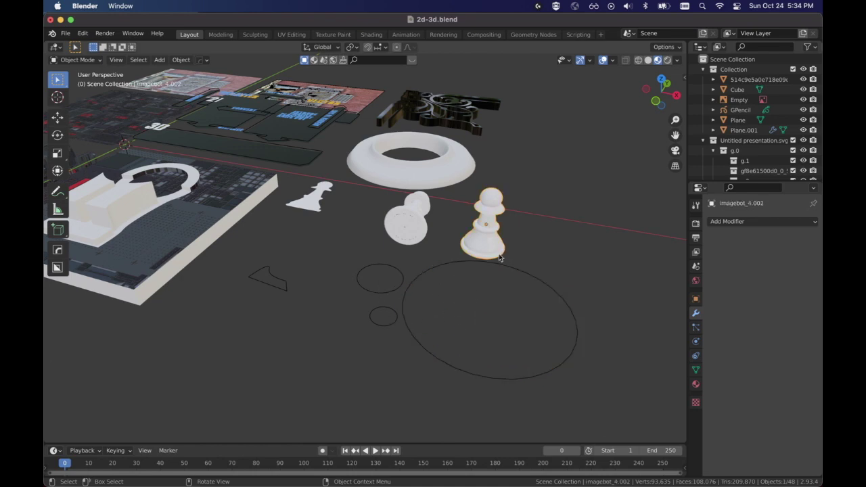
{"action": "mouse_move", "coordinate": [618, 290]}
{"action": "middle_mouse_down"}
{"action": "mouse_move", "coordinate": [609, 269]}
{"action": "mouse_move", "coordinate": [625, 291]}
{"action": "middle_mouse_up"}
{"action": "key", "text": "shift+a"}
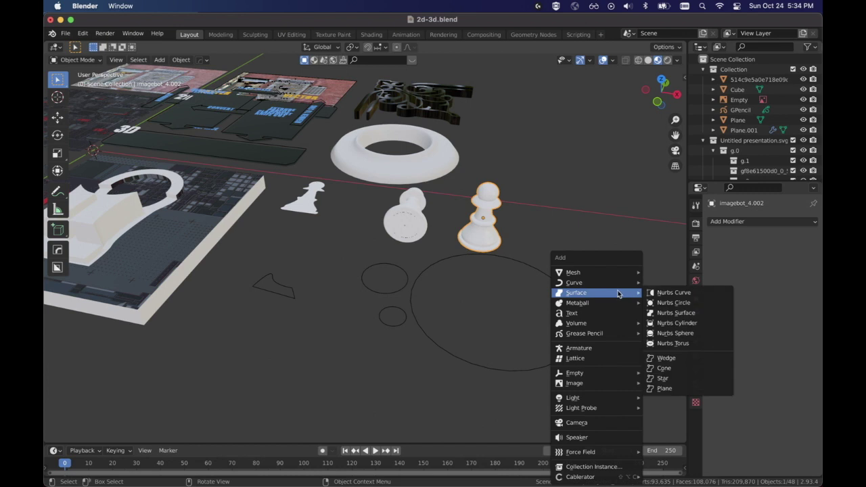
{"action": "left_click", "coordinate": [512, 263]}
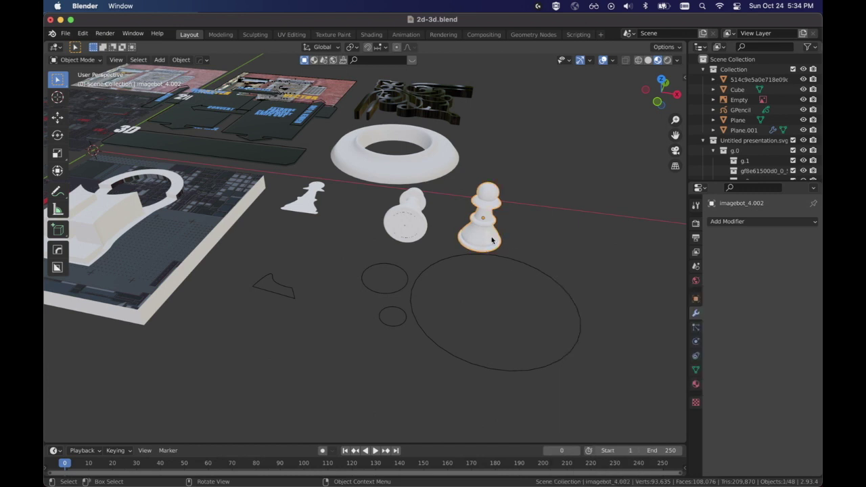
{"action": "key", "text": "ctrl+a"}
{"action": "left_click", "coordinate": [469, 248]}
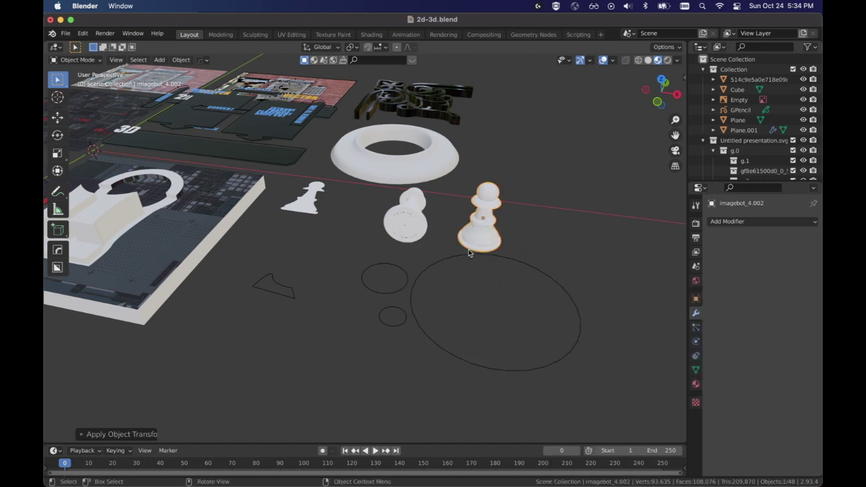
- Box-select the upright pawn's base faces in Edit Mode from directly below and set its origin to that selection
{"action": "left_click", "coordinate": [559, 271]}
{"action": "left_click", "coordinate": [491, 244]}
{"action": "middle_click_drag", "start_coordinate": [536, 261], "coordinate": [530, 103]}
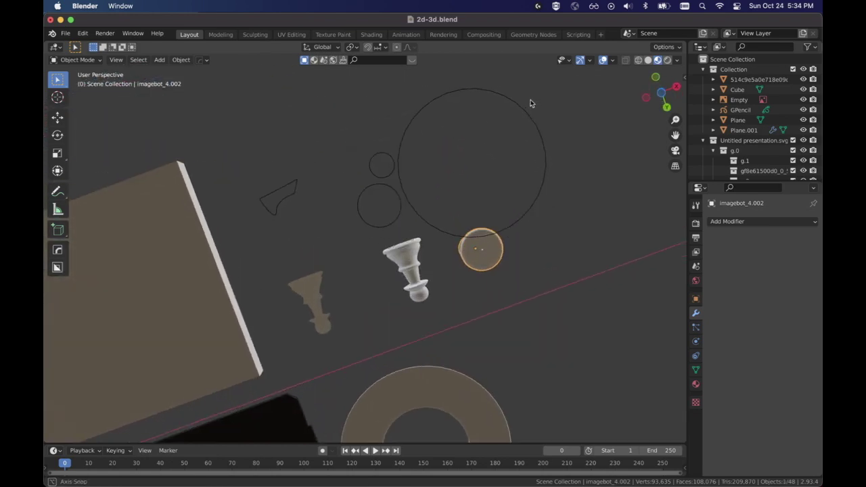
{"action": "key", "text": "ctrl+KP_7"}
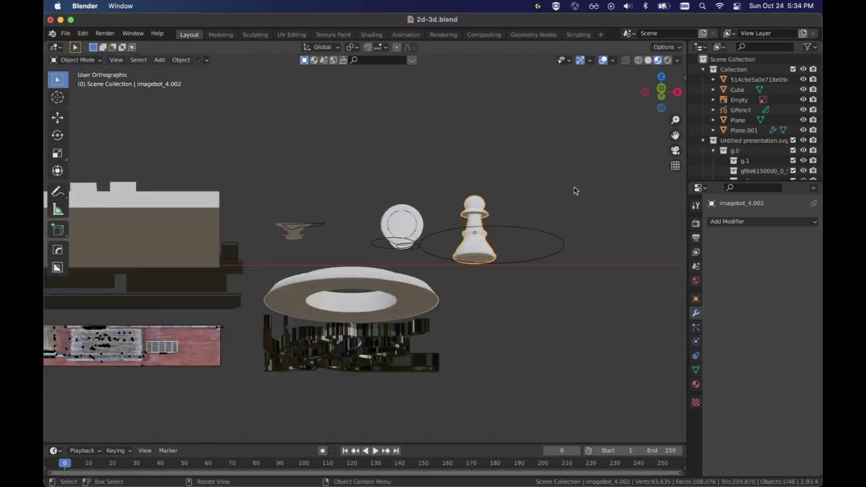
{"action": "scroll", "coordinate": [586, 345], "scroll_direction": "up", "scroll_amount": 5}
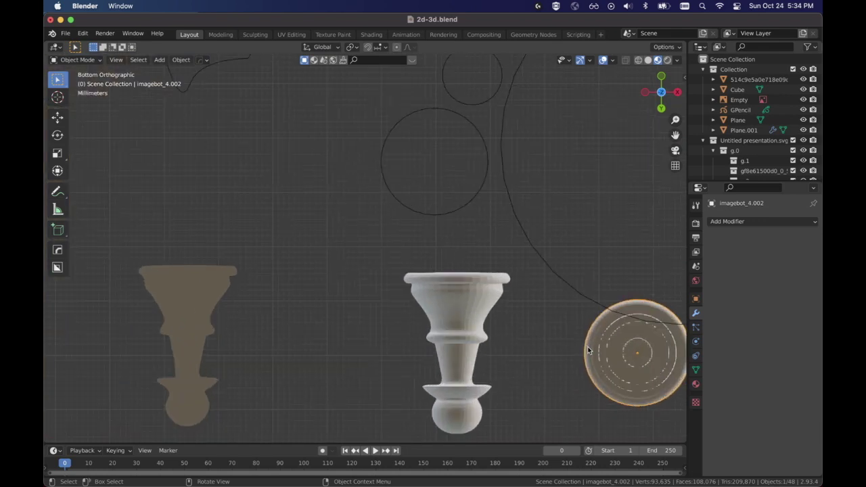
{"action": "middle_click_drag", "start_coordinate": [586, 346], "coordinate": [361, 312], "text": "shift"}
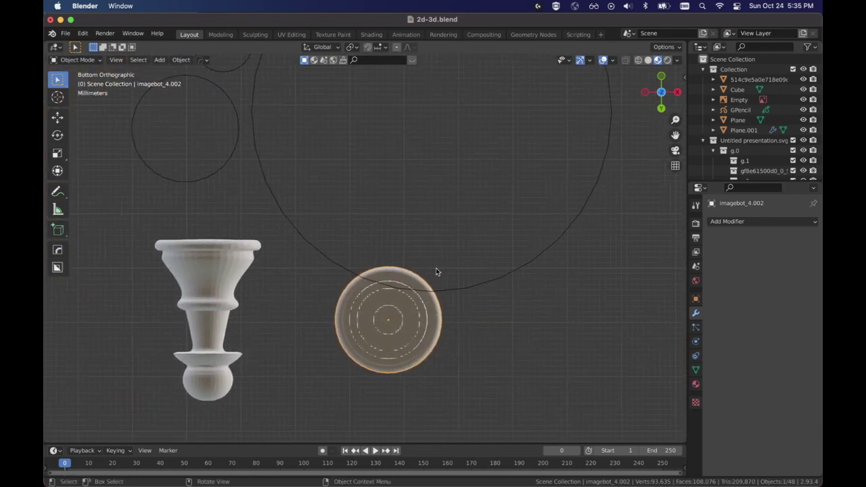
{"action": "key", "text": "Tab"}
{"action": "key", "text": "b"}
{"action": "left_click_drag", "start_coordinate": [311, 243], "coordinate": [514, 411]}
{"action": "key", "text": "shift+s"}
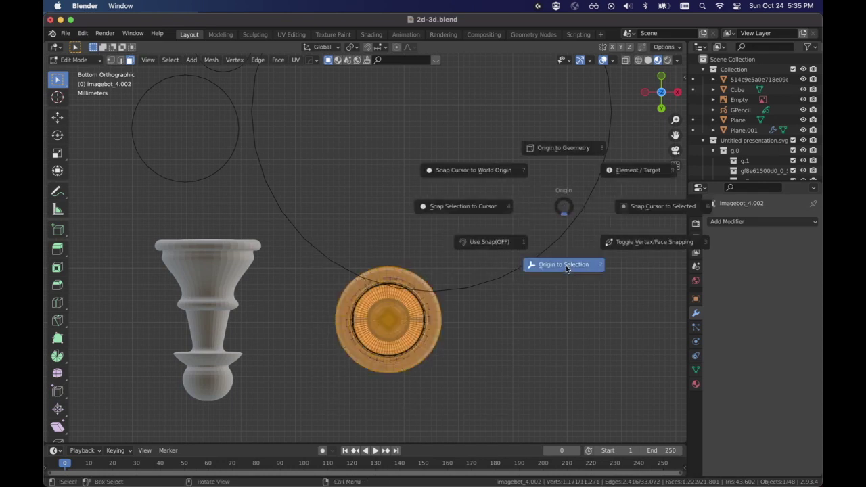
{"action": "left_click", "coordinate": [563, 247]}
- Examine the upright pawn's origin point at its base from the front and from above
{"action": "middle_click_drag", "start_coordinate": [533, 253], "coordinate": [505, 353]}
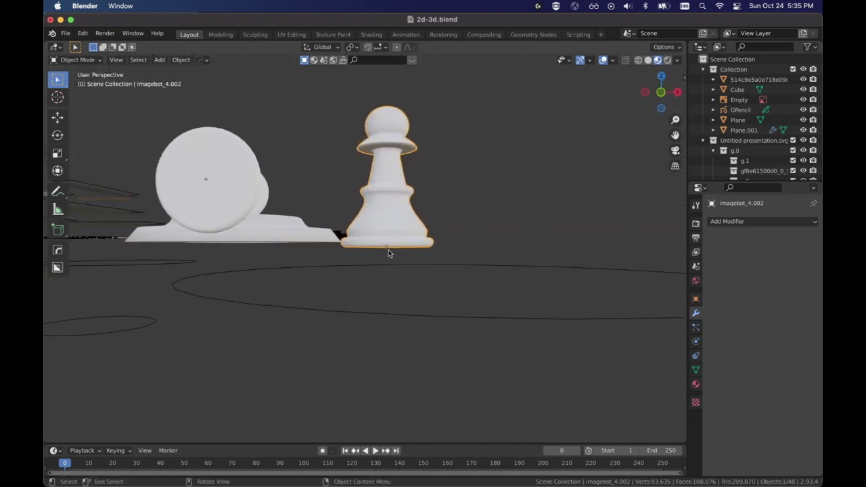
{"action": "middle_click_drag", "start_coordinate": [532, 175], "coordinate": [532, 204]}
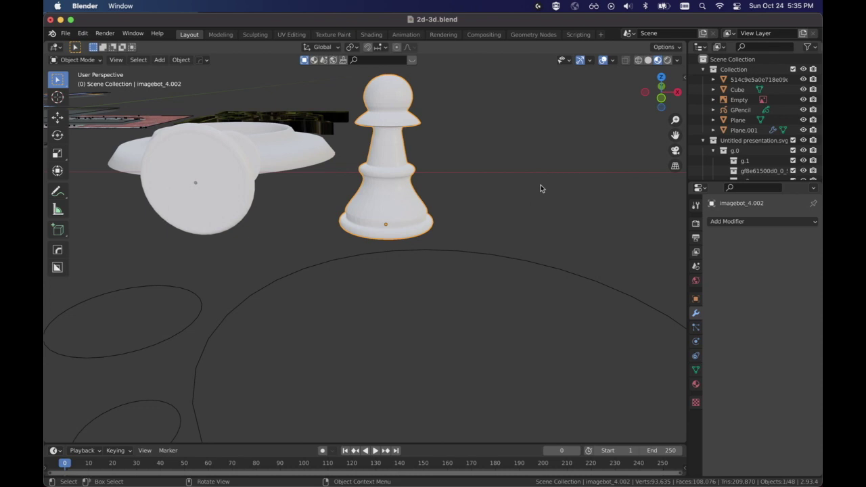
{"action": "middle_click_drag", "start_coordinate": [540, 184], "coordinate": [545, 227]}
{"action": "scroll", "coordinate": [537, 199], "scroll_direction": "down", "scroll_amount": 5}
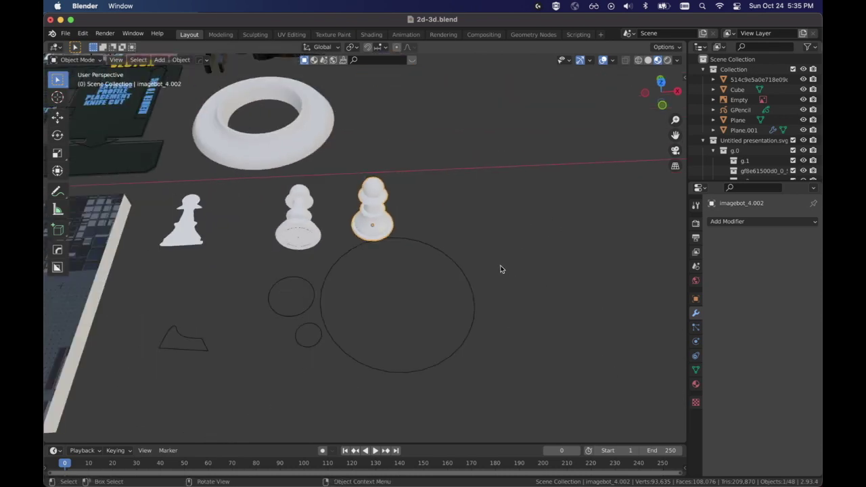
- Use Align Tools to align the upright pawn's location to the largest circle on all axes
{"action": "key", "text": "alt+a"}
{"action": "left_click", "coordinate": [386, 231]}
{"action": "key", "text": "n"}
{"action": "left_click", "coordinate": [680, 85]}
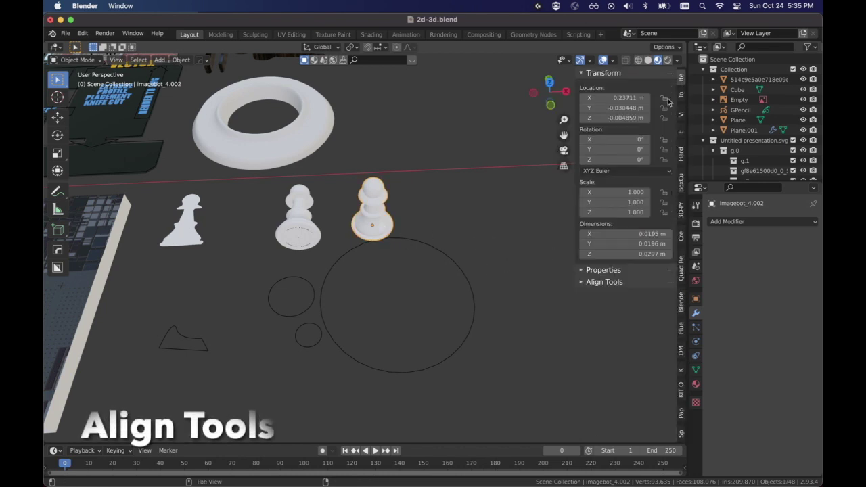
{"action": "left_click", "coordinate": [584, 284]}
{"action": "scroll", "coordinate": [661, 283], "scroll_direction": "down", "scroll_amount": 1}
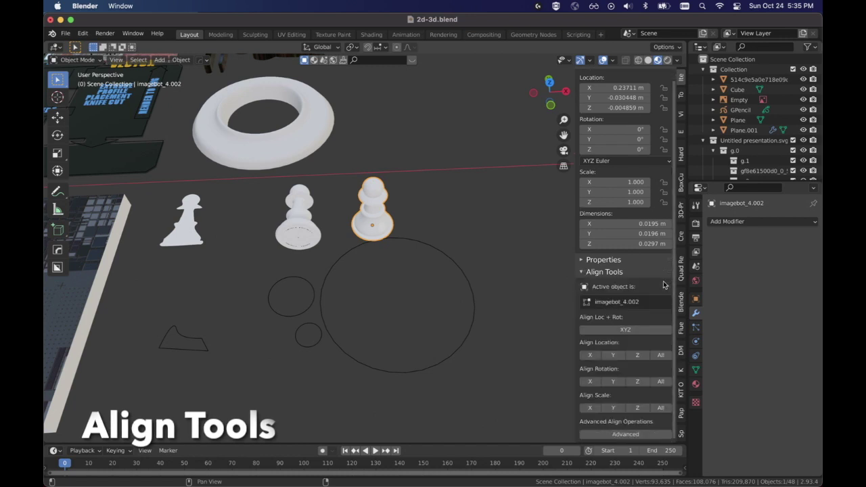
{"action": "left_click", "coordinate": [468, 341], "text": "shift"}
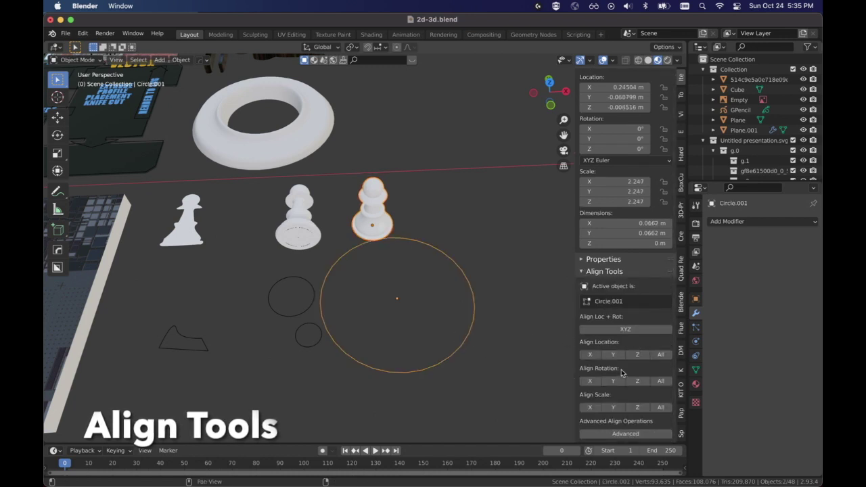
{"action": "left_click", "coordinate": [660, 355]}
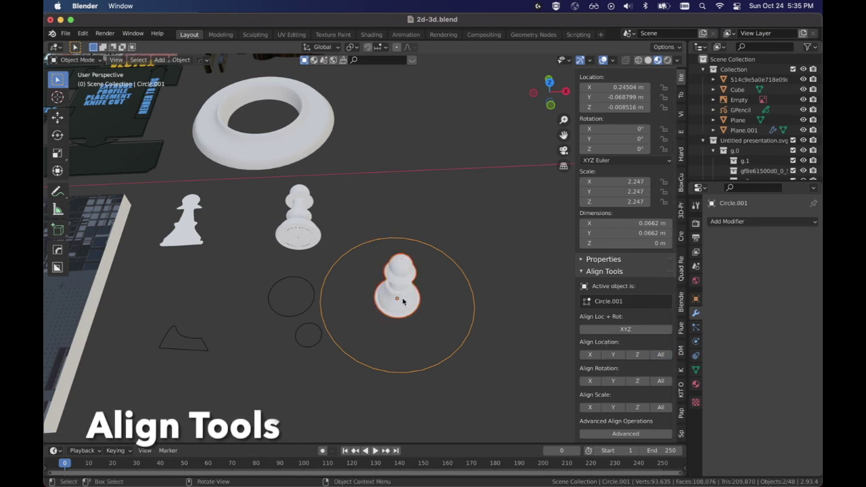
- Duplicate the aligned pawn, move the copy clear, and align its location to the medium circle on all axes
{"action": "key", "text": "shift+d"}
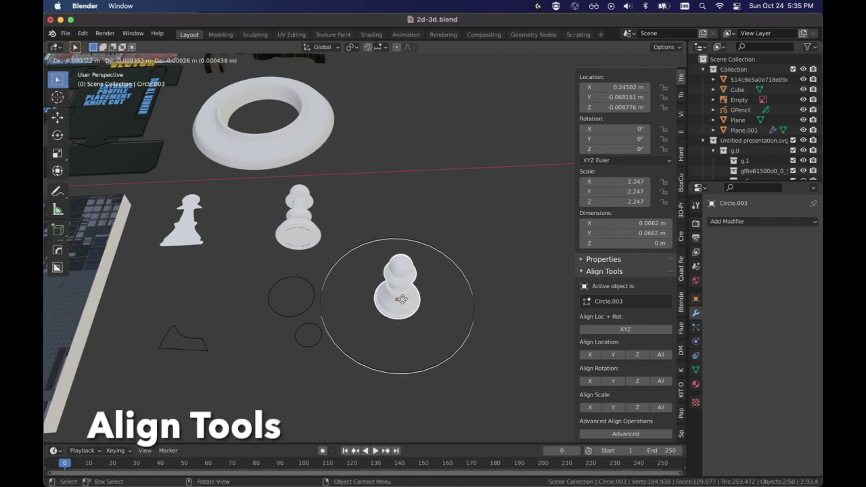
{"action": "key", "text": "Escape"}
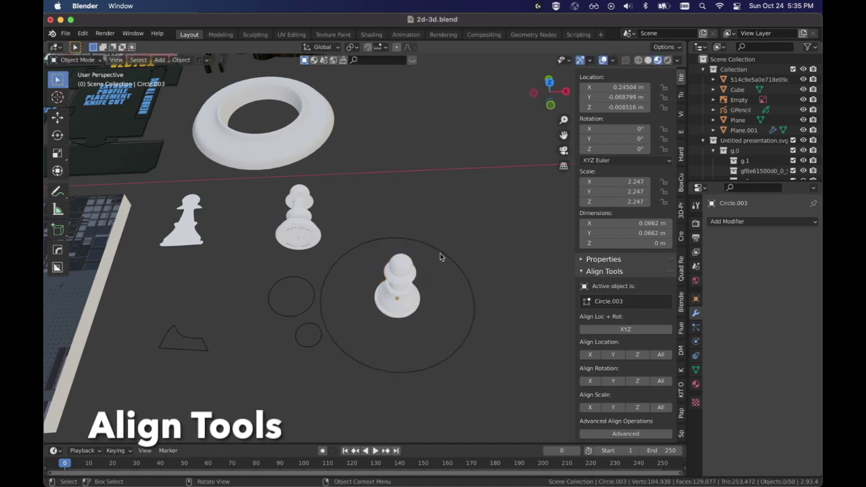
{"action": "left_click", "coordinate": [410, 305]}
{"action": "key", "text": "shift+d"}
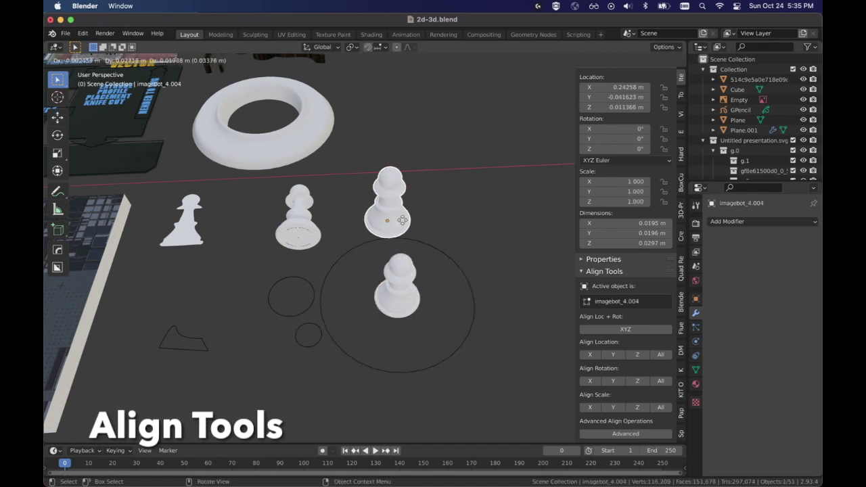
{"action": "left_click", "coordinate": [409, 207]}
{"action": "left_click", "coordinate": [307, 305], "text": "shift"}
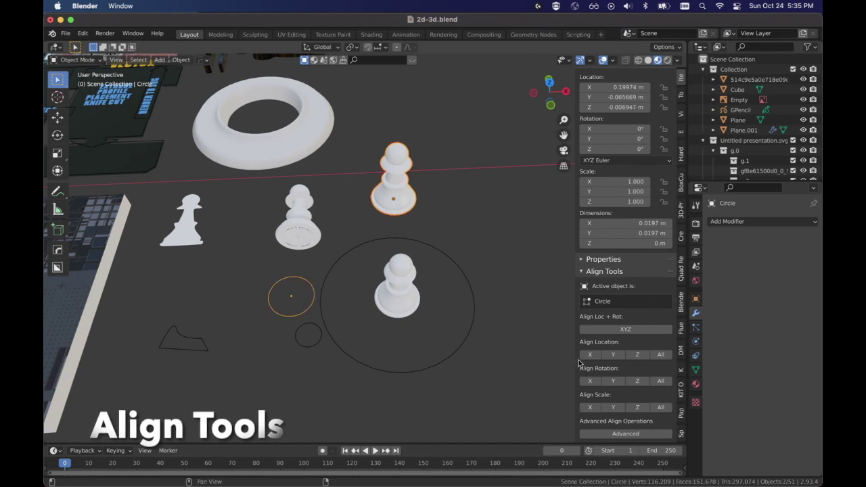
{"action": "left_click", "coordinate": [660, 355]}
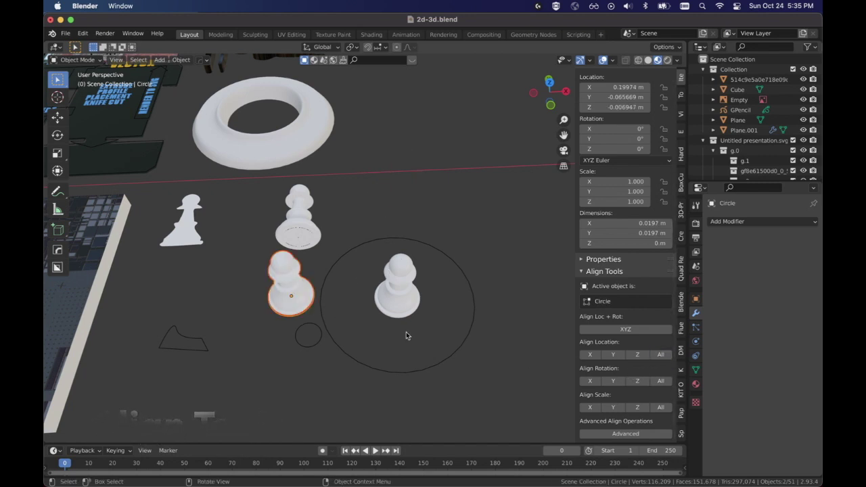
- Duplicate the pawn together with its medium circle, move the copy clear, and align its location to the smallest circle on all axes
{"action": "key", "text": "shift+d"}
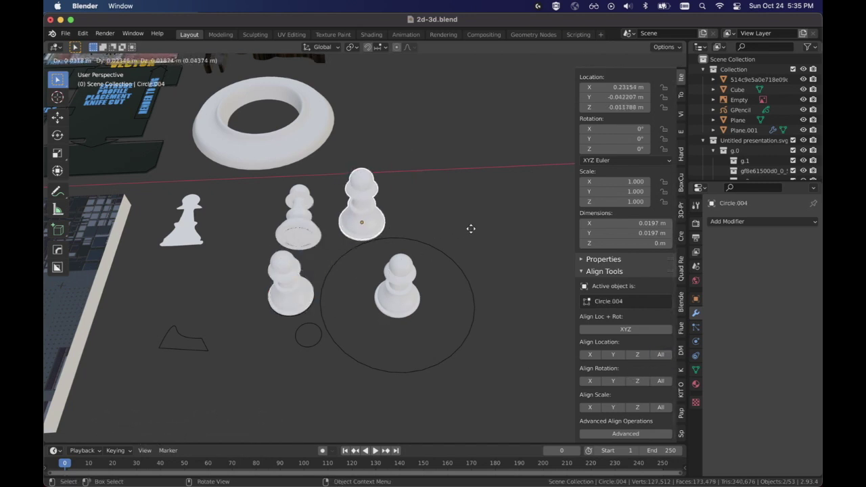
{"action": "left_click", "coordinate": [505, 222]}
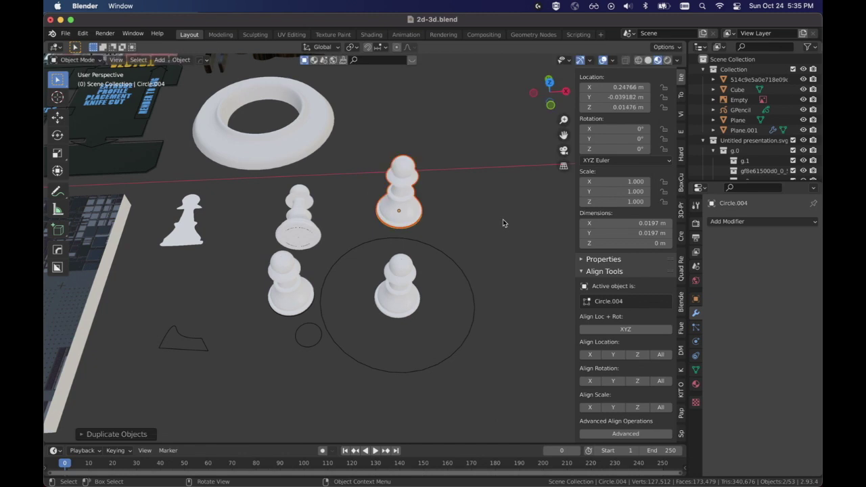
{"action": "left_click", "coordinate": [315, 345], "text": "shift"}
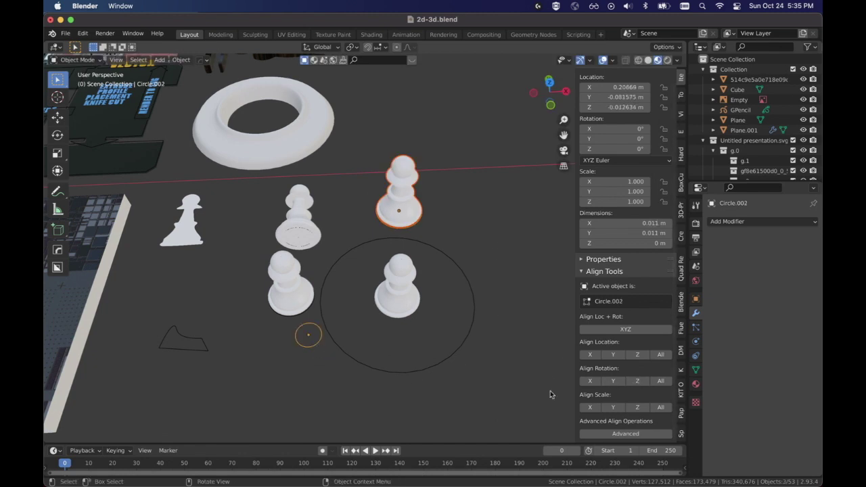
{"action": "left_click", "coordinate": [660, 355]}
{"action": "left_click", "coordinate": [479, 374]}
- Examine the three pawns placed on their circles from above and at an angle, selecting the largest circle outline
{"action": "middle_click_drag", "start_coordinate": [479, 375], "coordinate": [384, 377]}
{"action": "middle_click_drag", "start_coordinate": [437, 363], "coordinate": [263, 334]}
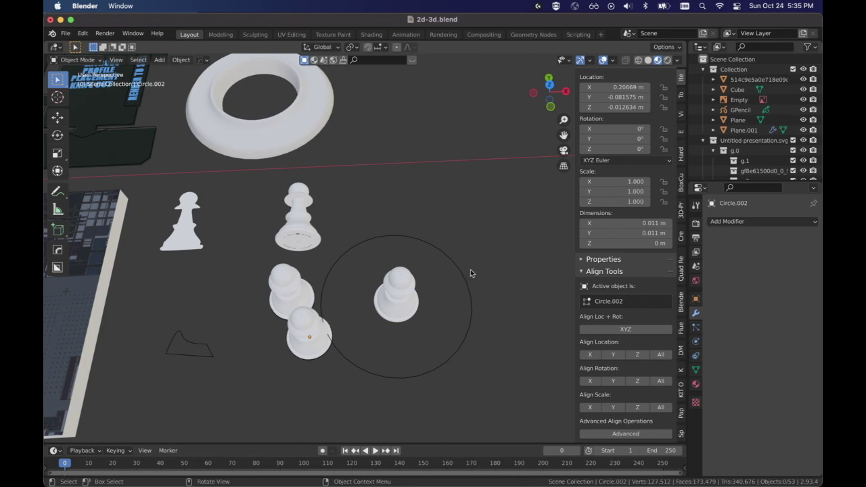
{"action": "scroll", "coordinate": [469, 274], "scroll_direction": "down", "scroll_amount": 3}
{"action": "middle_click_drag", "start_coordinate": [442, 238], "coordinate": [433, 278]}
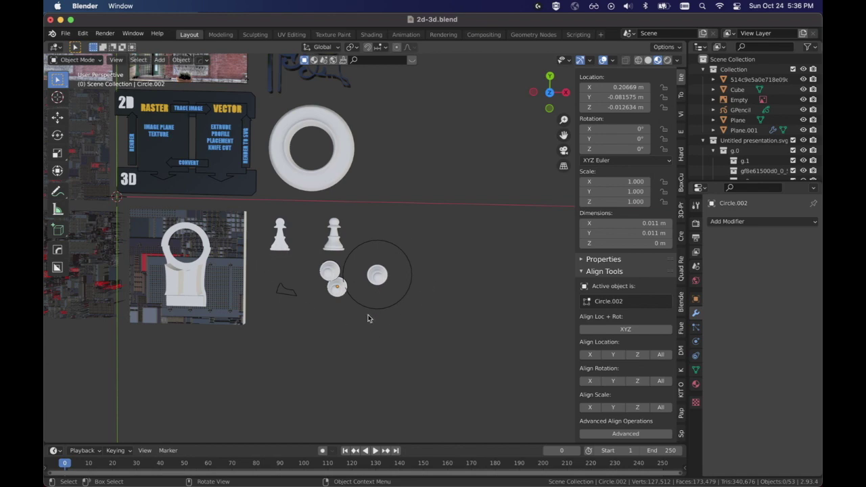
{"action": "middle_click_drag", "start_coordinate": [386, 309], "coordinate": [433, 291]}
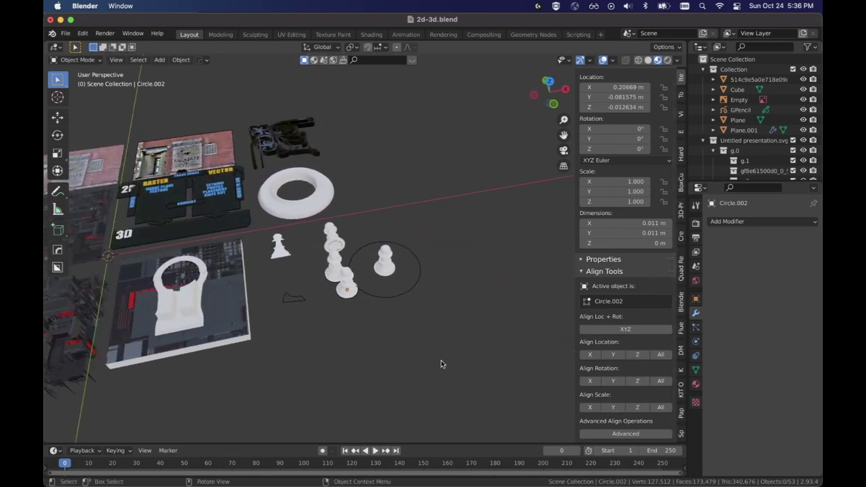
{"action": "mouse_move", "coordinate": [427, 315]}
{"action": "middle_mouse_down"}
{"action": "mouse_move", "coordinate": [451, 280]}
{"action": "mouse_move", "coordinate": [454, 239]}
{"action": "mouse_move", "coordinate": [442, 251]}
{"action": "mouse_move", "coordinate": [451, 250]}
{"action": "mouse_move", "coordinate": [438, 308]}
{"action": "middle_mouse_up"}
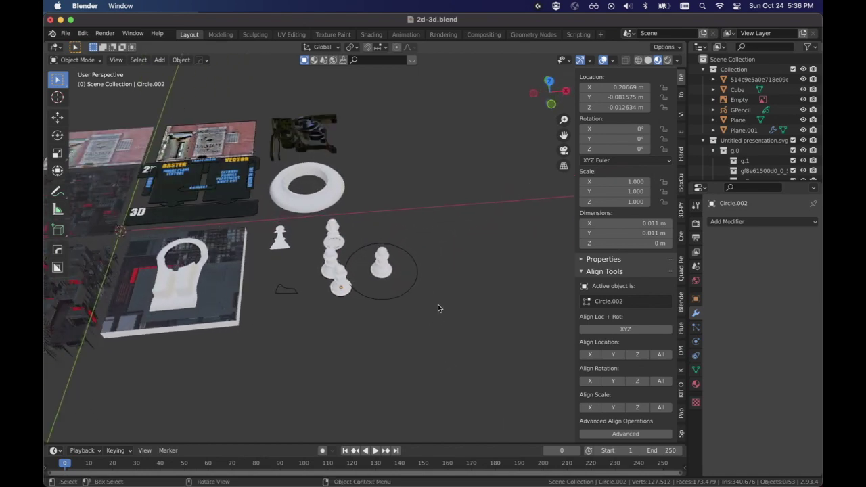
{"action": "left_click", "coordinate": [394, 297]}
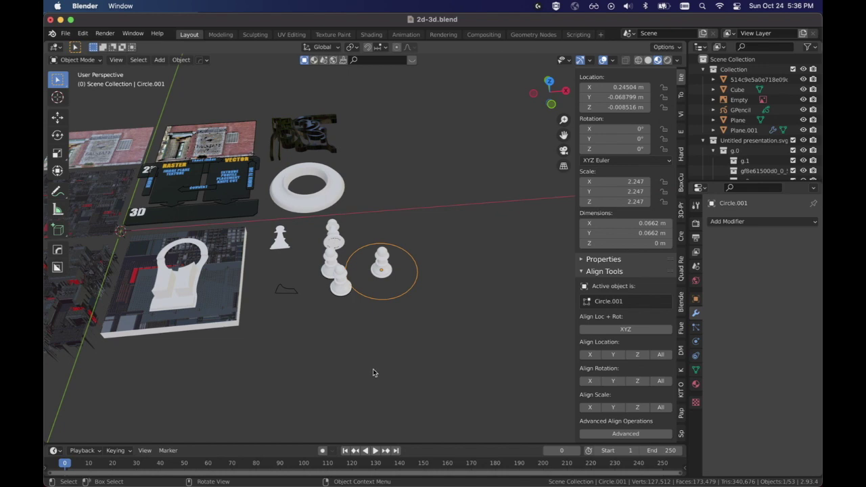
{"action": "middle_click_drag", "start_coordinate": [309, 342], "coordinate": [295, 351]}
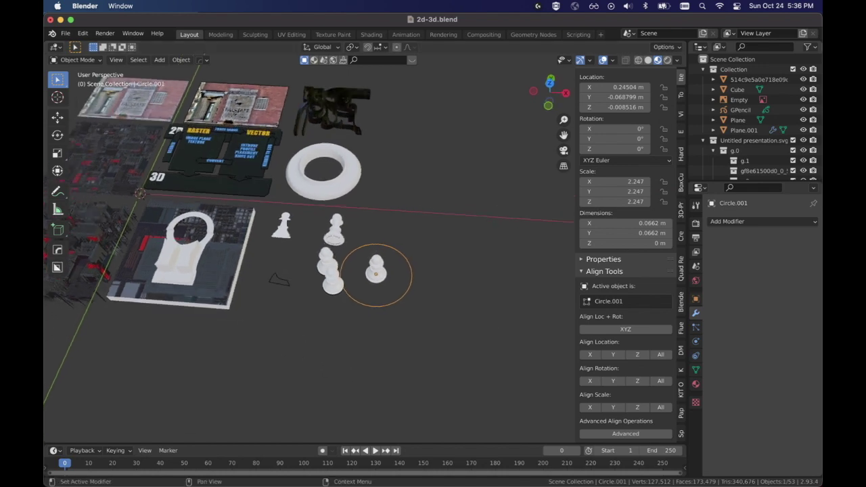